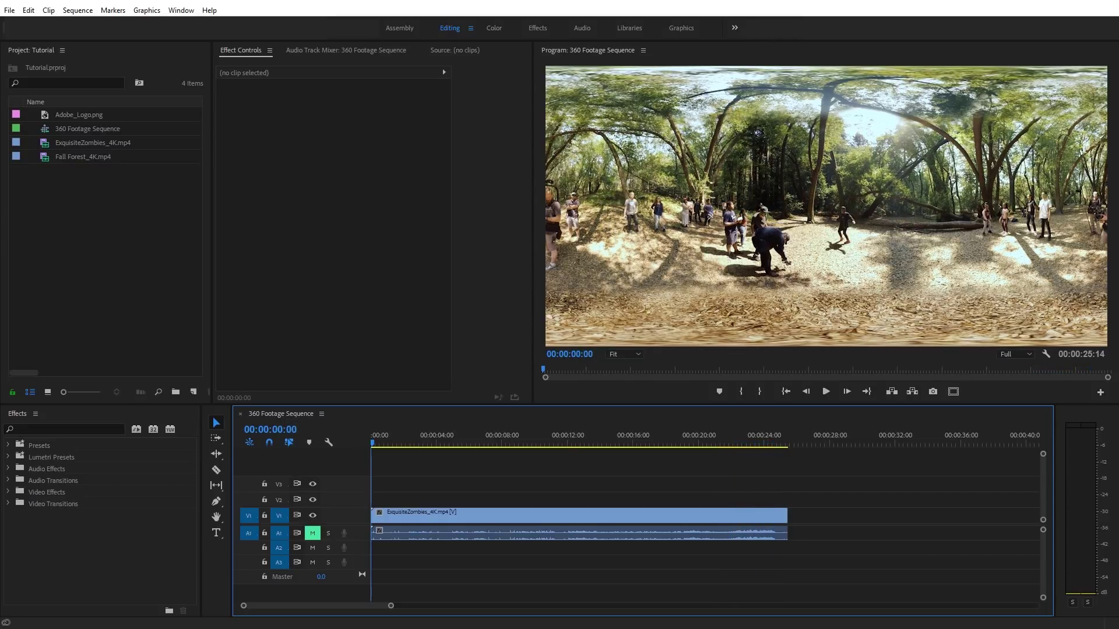
Stop playback and return the playhead to 00:00:00:00 in the 360 Footage Sequence
{"action": "key", "text": "Home"}
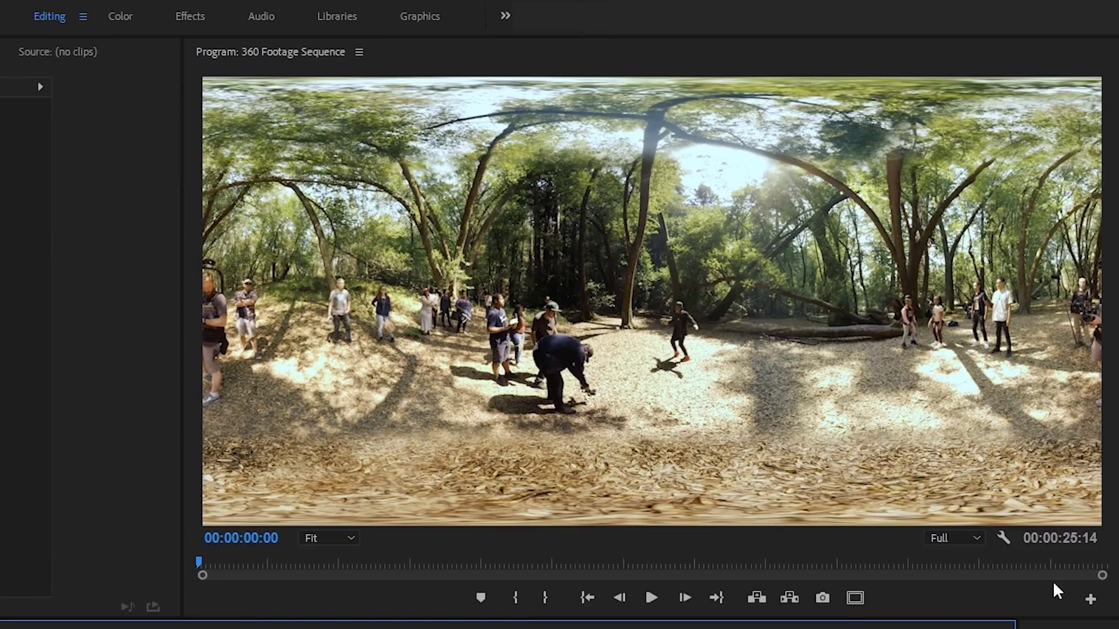
Add the Toggle VR Video Display button to the Program monitor's button bar
{"action": "left_click", "coordinate": [1090, 599]}
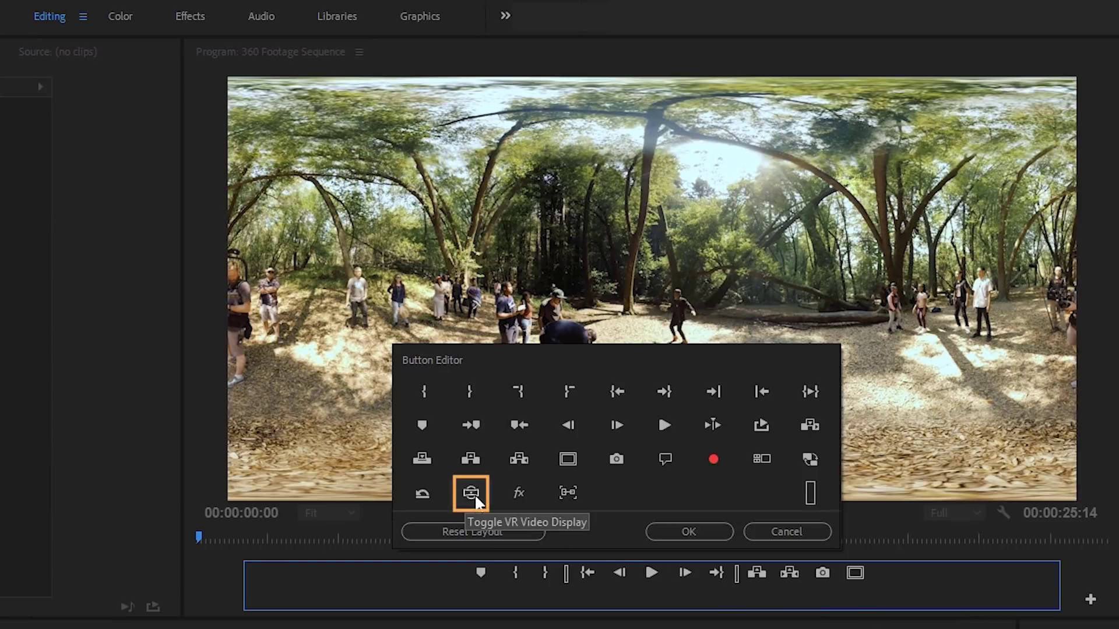
{"action": "left_click_drag", "start_coordinate": [470, 499], "coordinate": [877, 574]}
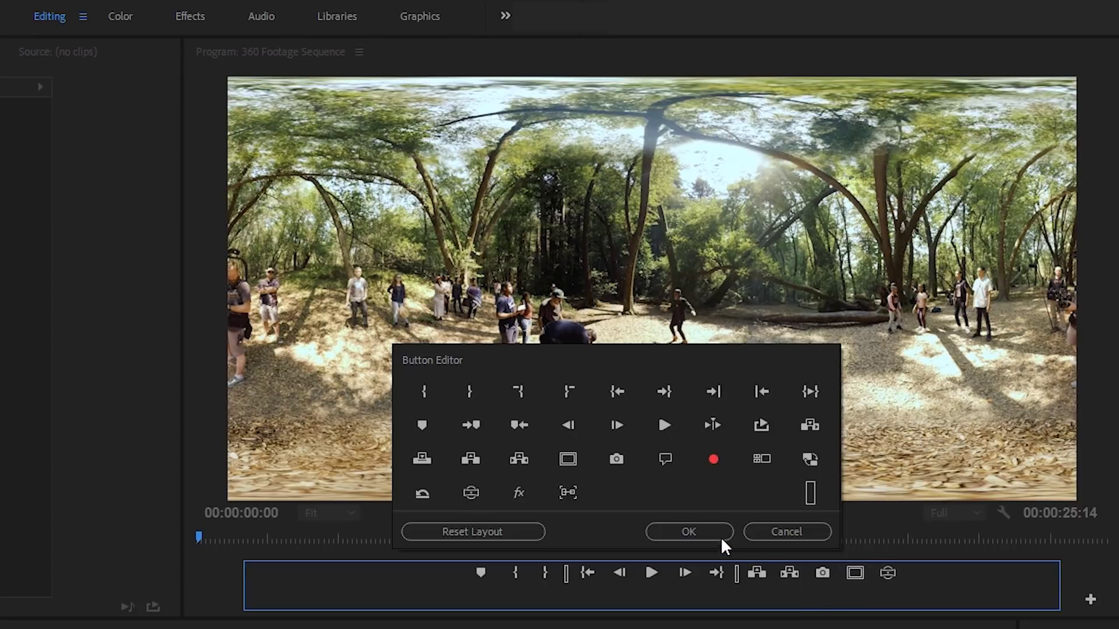
{"action": "left_click", "coordinate": [701, 533]}
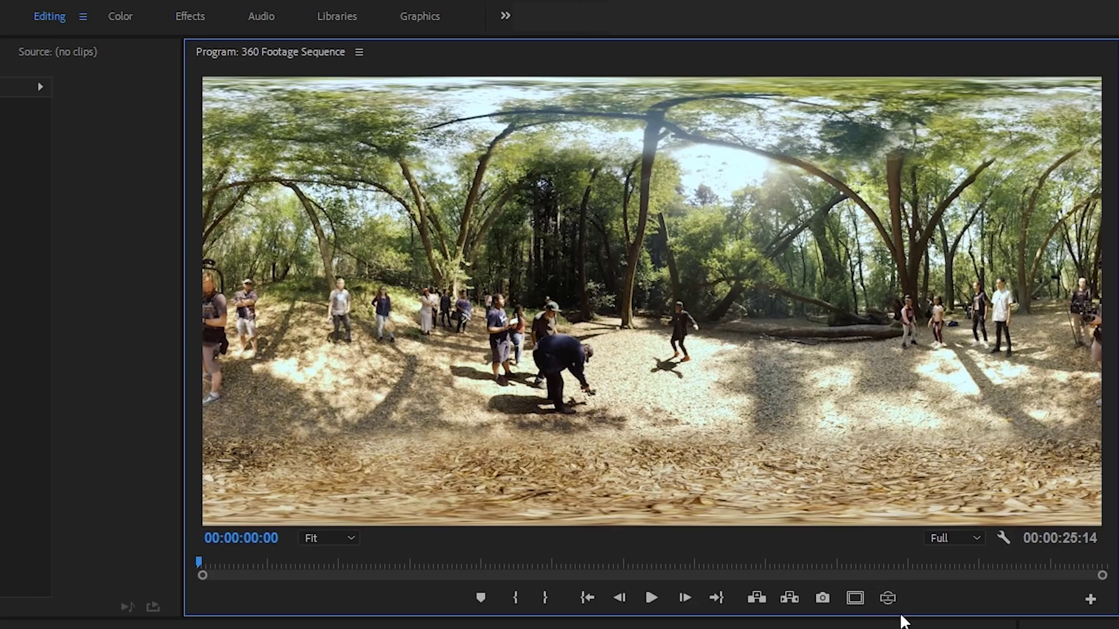
Turn on VR video display so the forest footage shows as a perspective view
{"action": "left_click", "coordinate": [891, 604]}
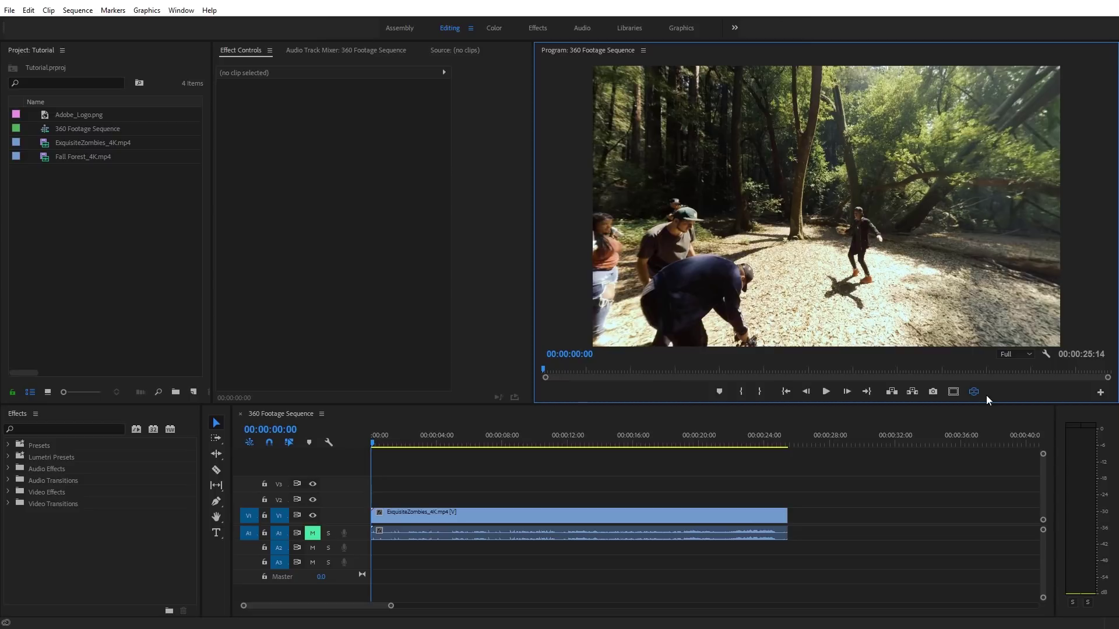
{"action": "left_click", "coordinate": [950, 413]}
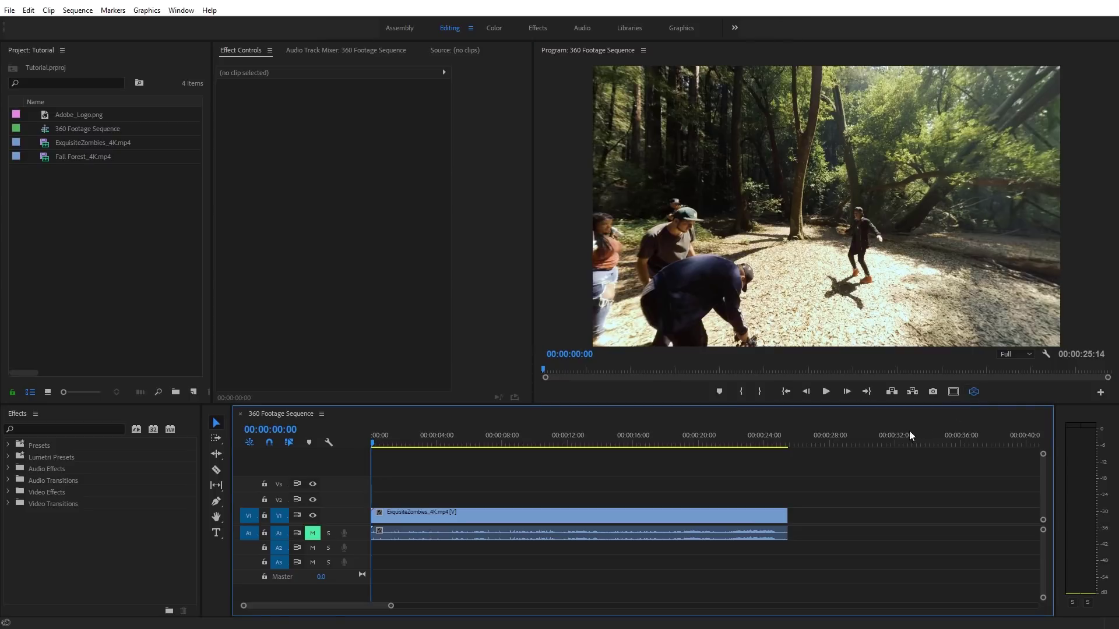
Apply Gaussian Blur with Blurriness 36 to the ExquisiteZombies clip and inspect the 360 view
{"action": "left_click", "coordinate": [92, 430]}
{"action": "type", "text": "gaus"}
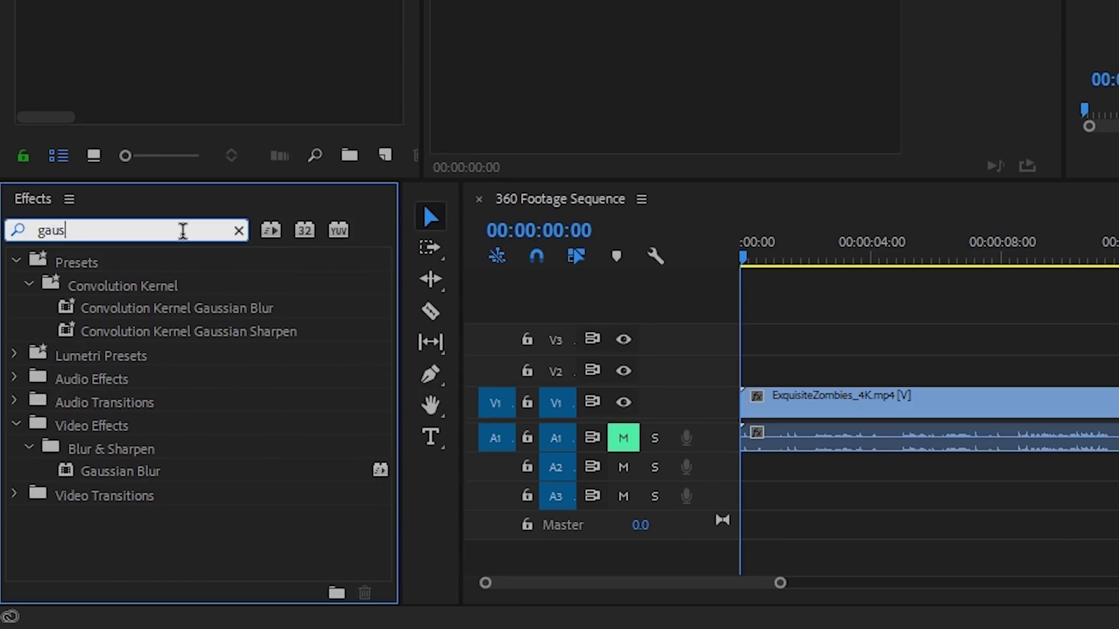
{"action": "left_click_drag", "start_coordinate": [111, 484], "coordinate": [875, 403]}
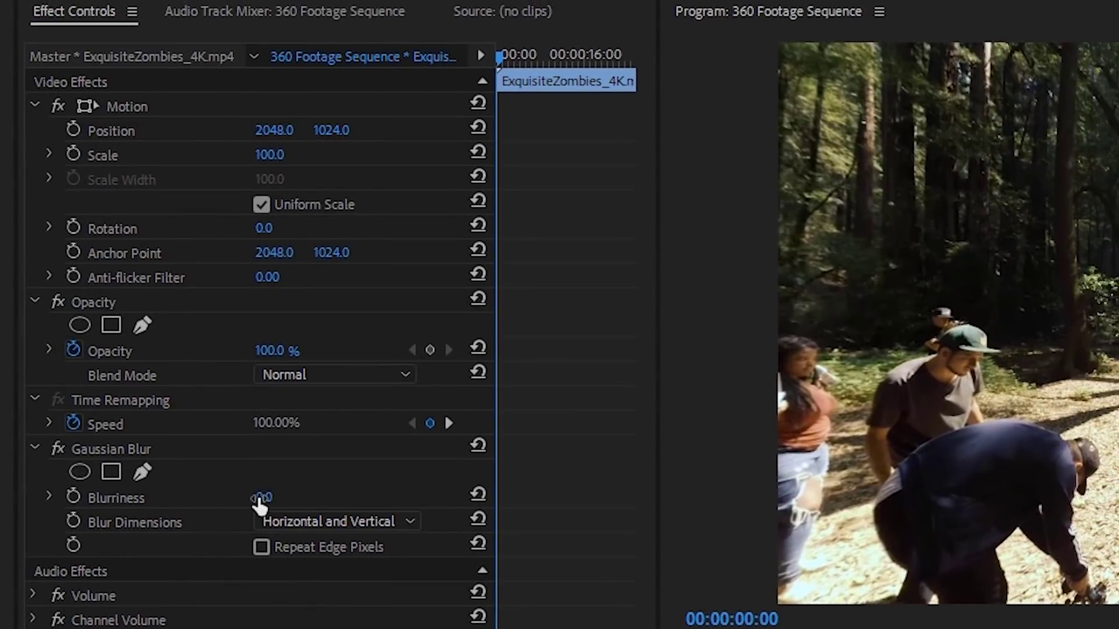
{"action": "mouse_move", "coordinate": [257, 505]}
{"action": "left_mouse_down"}
{"action": "mouse_move", "coordinate": [303, 505]}
{"action": "mouse_move", "coordinate": [271, 497]}
{"action": "left_mouse_up"}
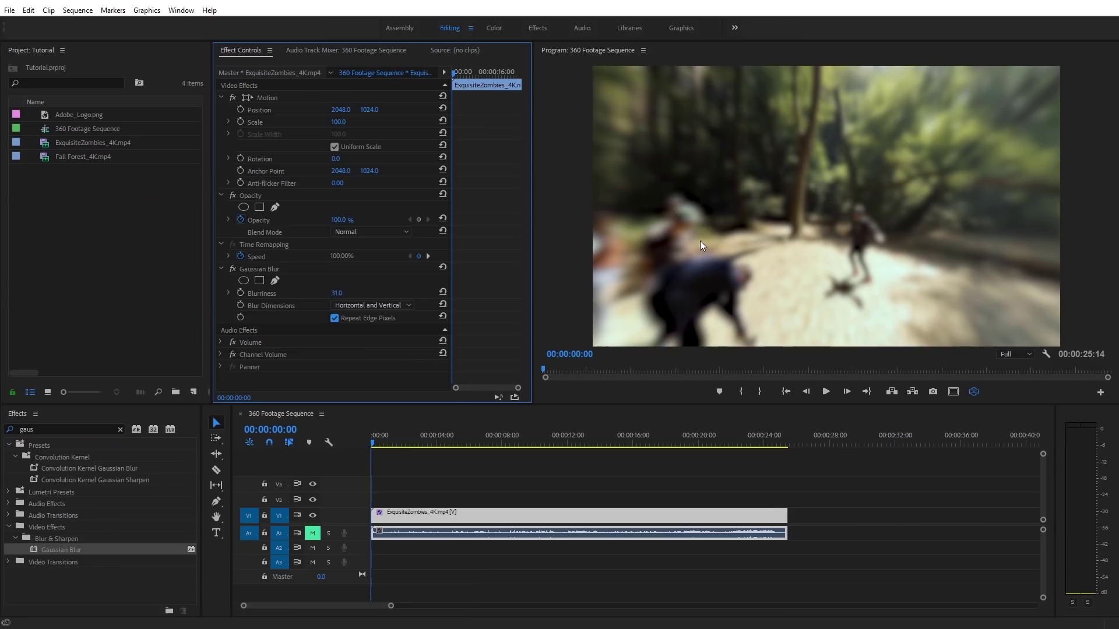
{"action": "left_click_drag", "start_coordinate": [994, 391], "coordinate": [1118, 375]}
{"action": "left_click_drag", "start_coordinate": [698, 234], "coordinate": [894, 259]}
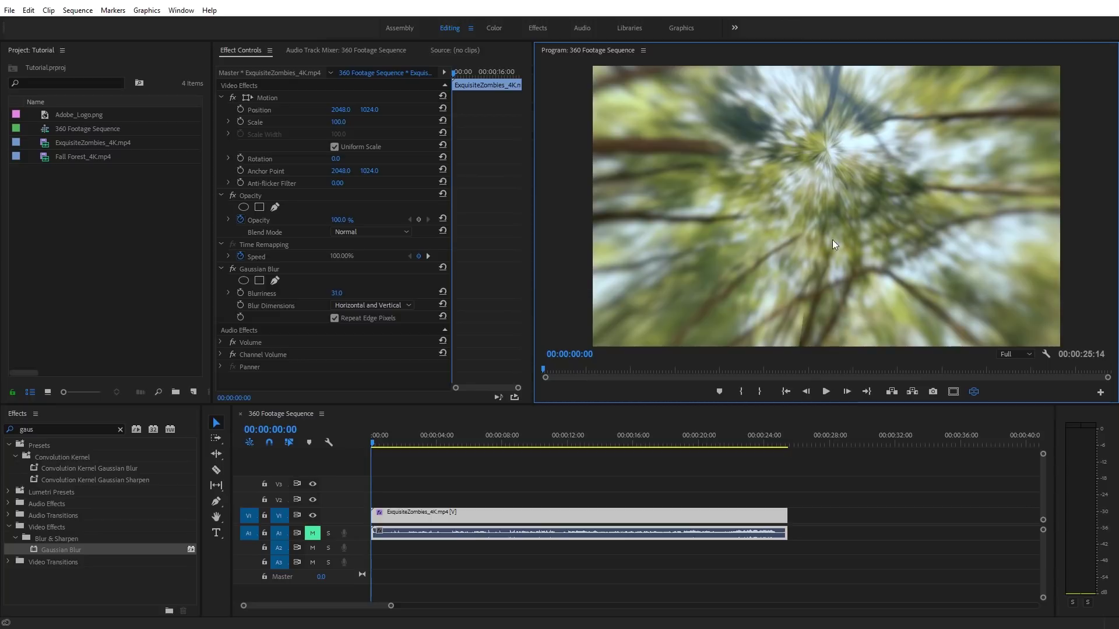
{"action": "mouse_move", "coordinate": [833, 239]}
{"action": "left_mouse_down"}
{"action": "mouse_move", "coordinate": [828, 137]}
{"action": "mouse_move", "coordinate": [827, 293]}
{"action": "mouse_move", "coordinate": [811, 118]}
{"action": "mouse_move", "coordinate": [845, 222]}
{"action": "left_mouse_up"}
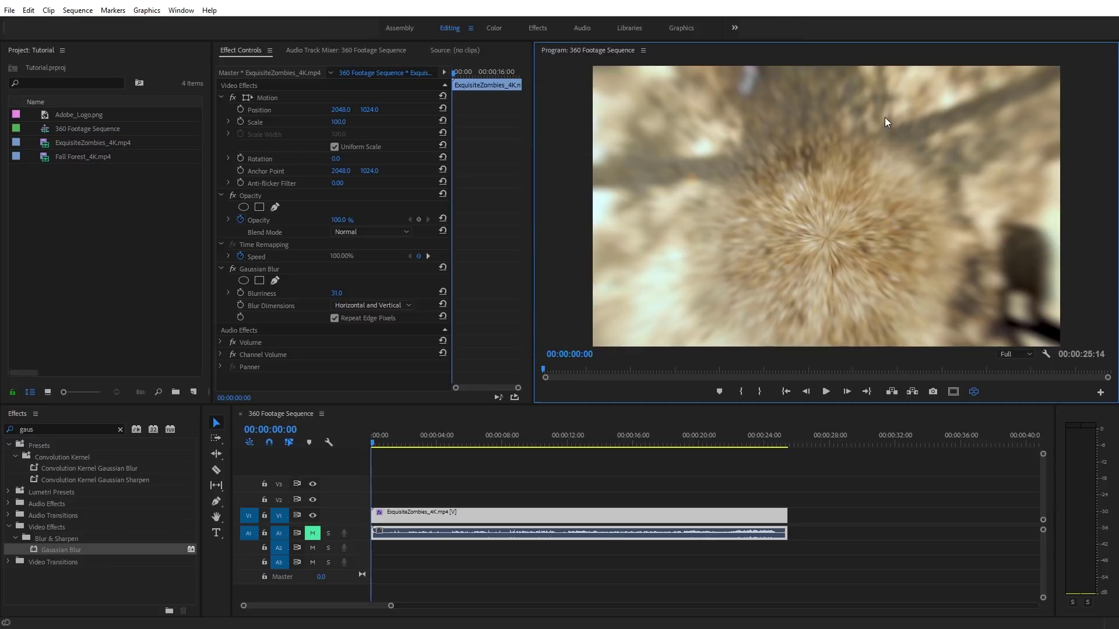
{"action": "left_click_drag", "start_coordinate": [885, 118], "coordinate": [811, 143]}
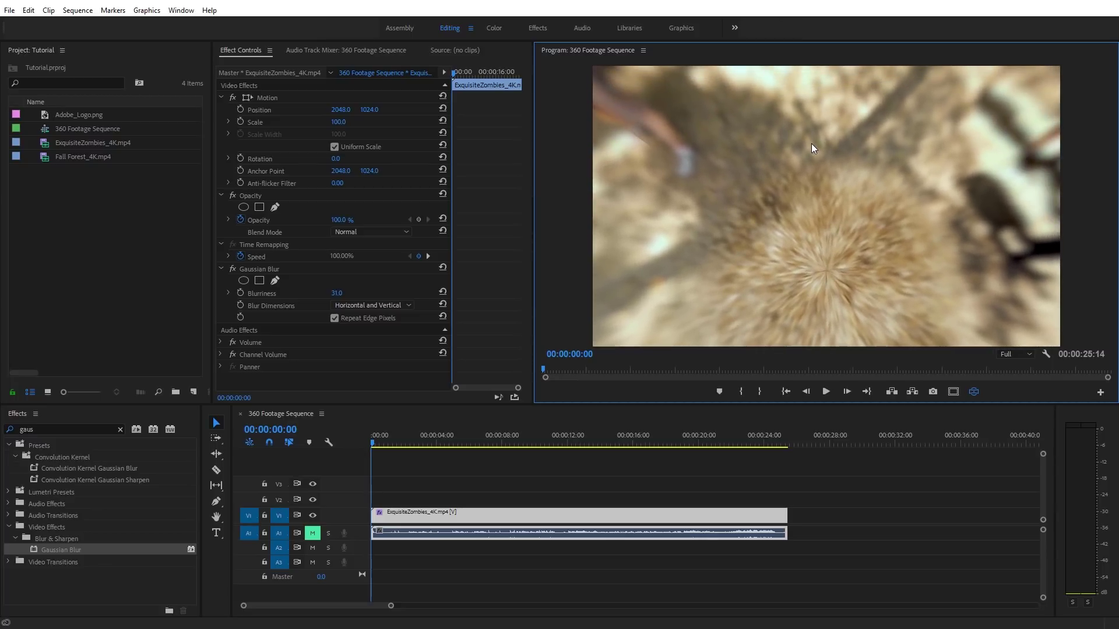
Remove the Gaussian Blur effect from the clip
{"action": "left_click", "coordinate": [274, 269]}
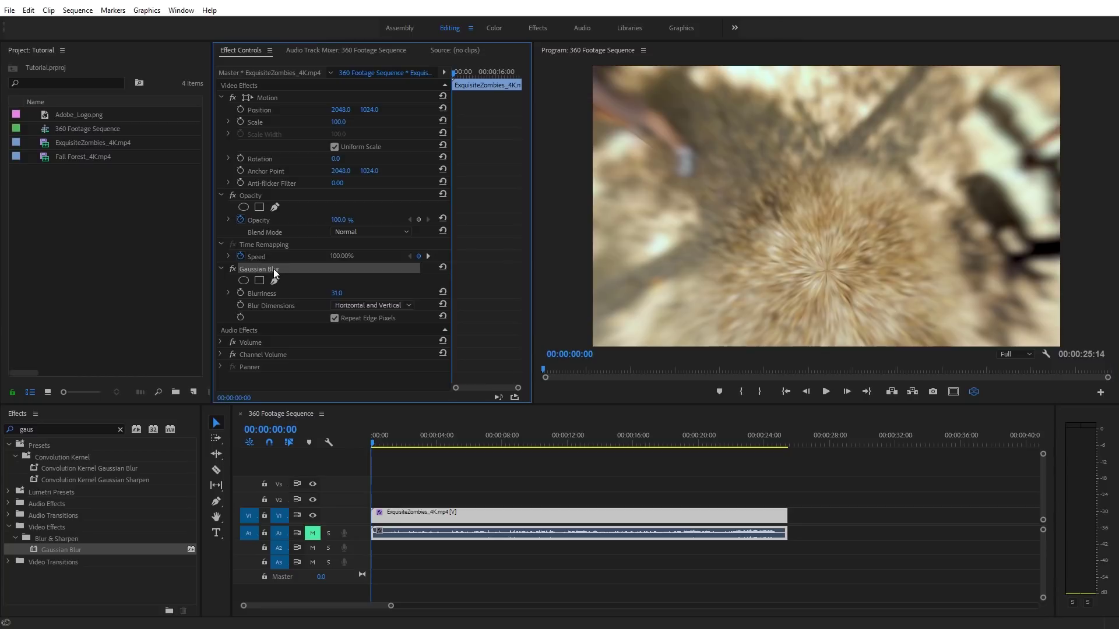
{"action": "key", "text": "Delete"}
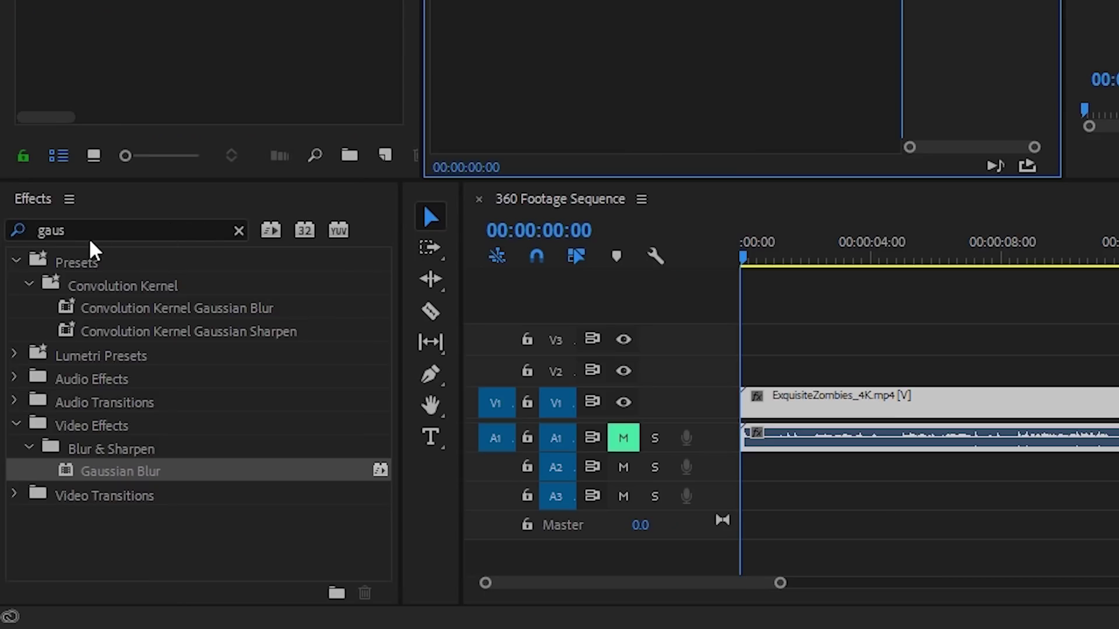
{"action": "double_click", "coordinate": [21, 427]}
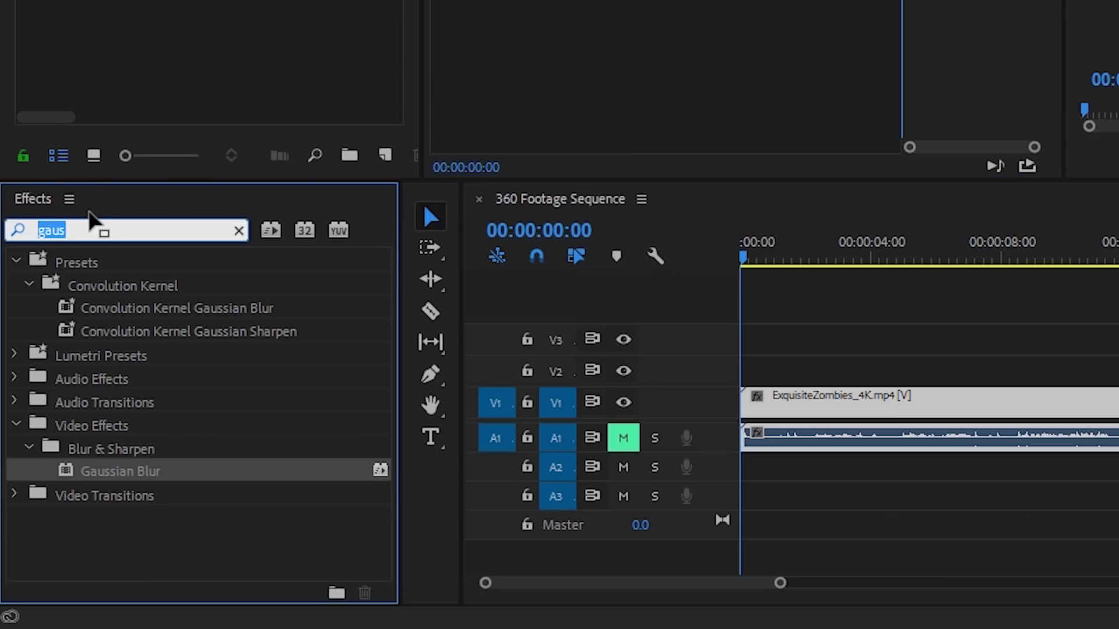
Apply Immersive Video > VR Blur to the ExquisiteZombies clip with Blurriness 38
{"action": "type", "text": "vr"}
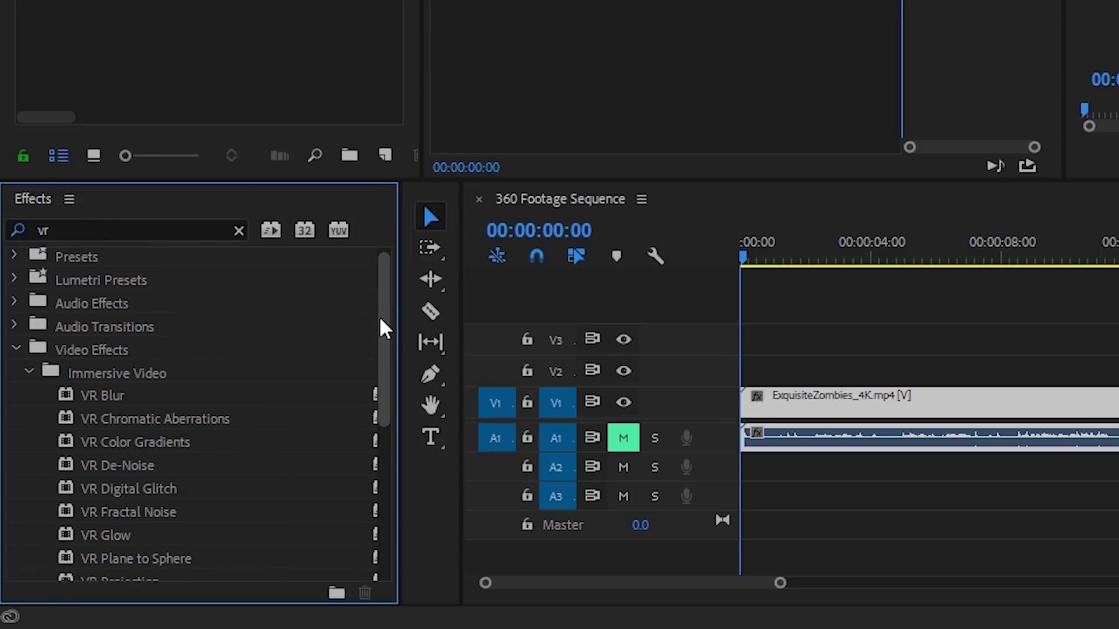
{"action": "left_click_drag", "start_coordinate": [383, 325], "coordinate": [382, 365]}
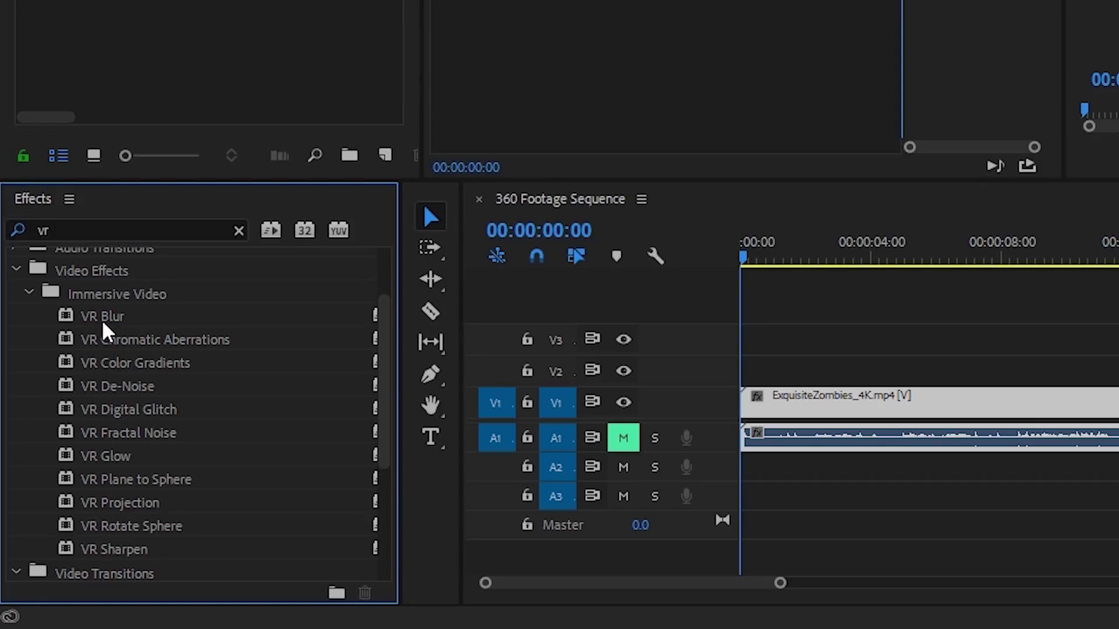
{"action": "left_click_drag", "start_coordinate": [103, 321], "coordinate": [787, 394]}
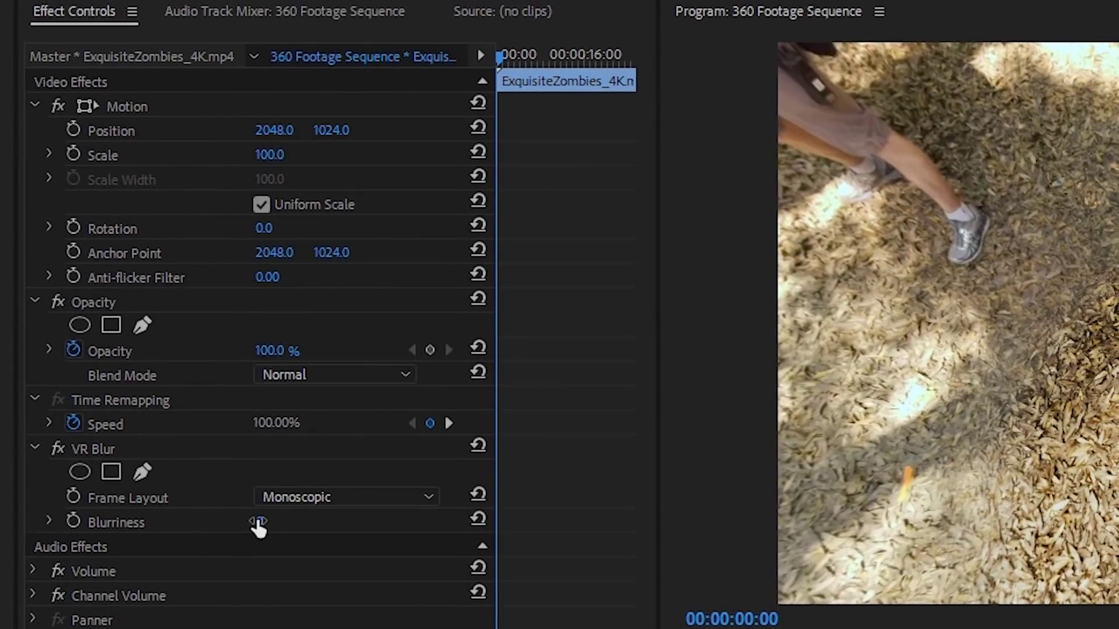
{"action": "left_click_drag", "start_coordinate": [258, 525], "coordinate": [282, 522]}
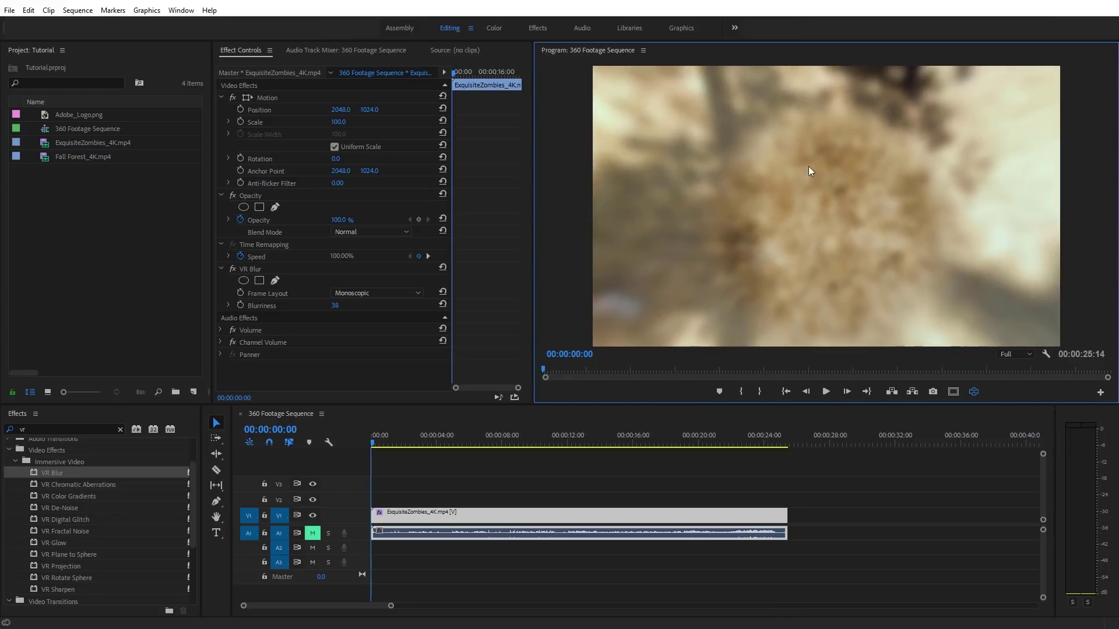
{"action": "left_click_drag", "start_coordinate": [903, 142], "coordinate": [751, 329]}
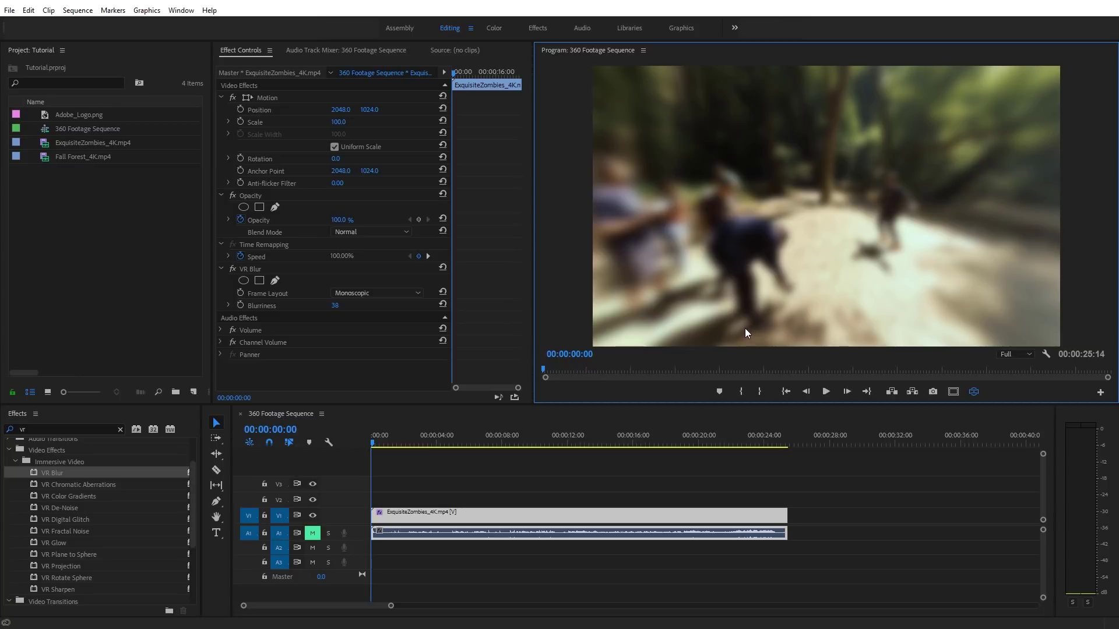
{"action": "left_click", "coordinate": [247, 268]}
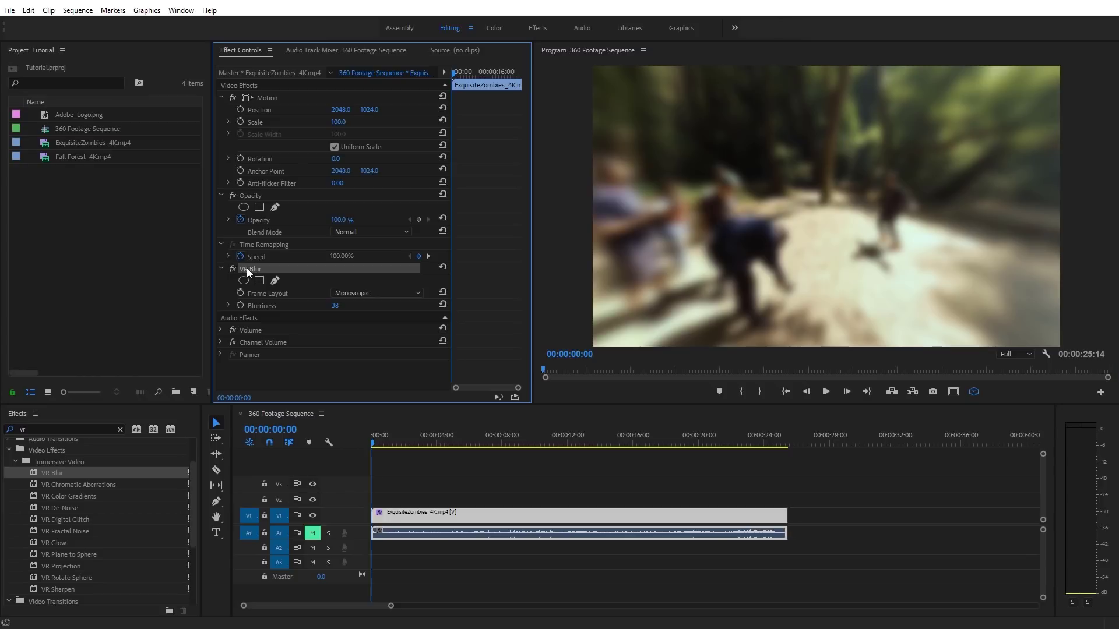
Replace VR Blur with VR Rotate Sphere on the clip and start adjusting its Pan
{"action": "key", "text": "Delete"}
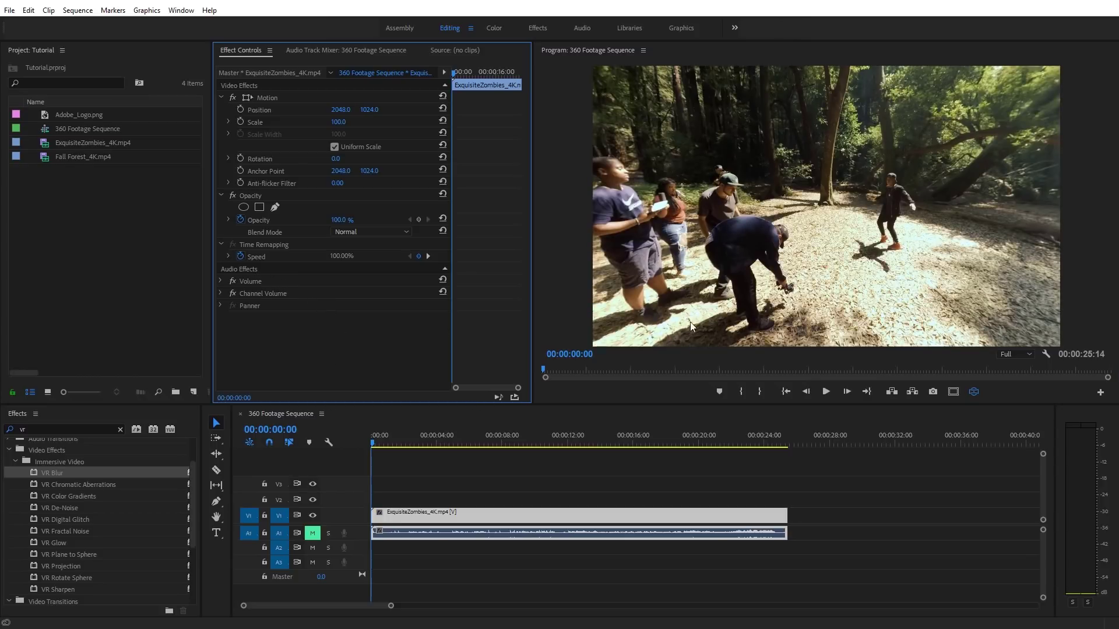
{"action": "left_click", "coordinate": [975, 392]}
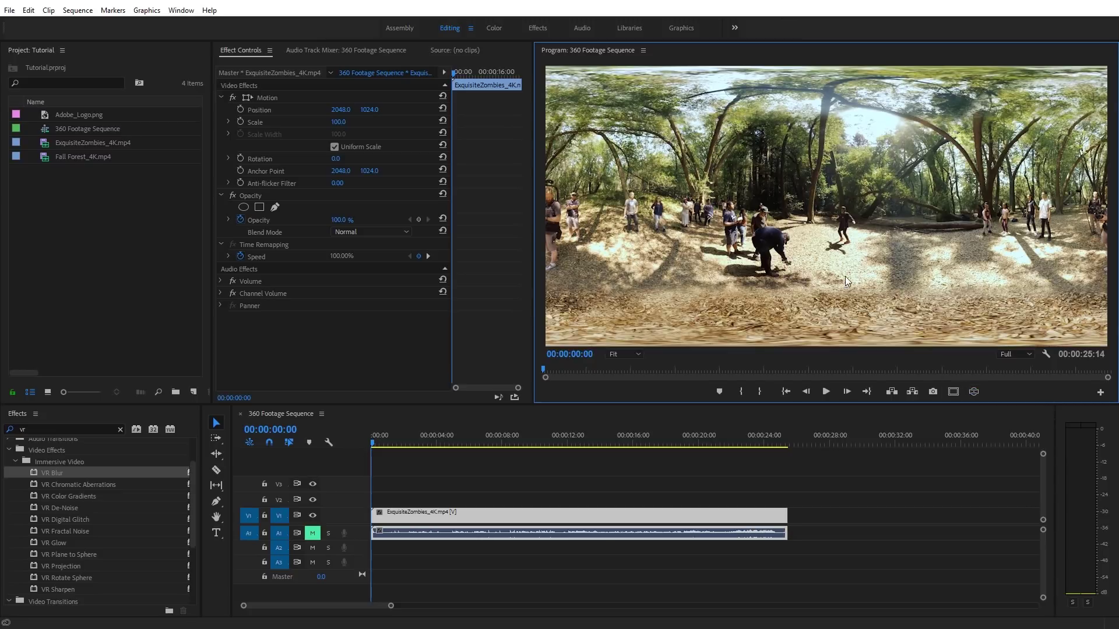
{"action": "left_click", "coordinate": [79, 578]}
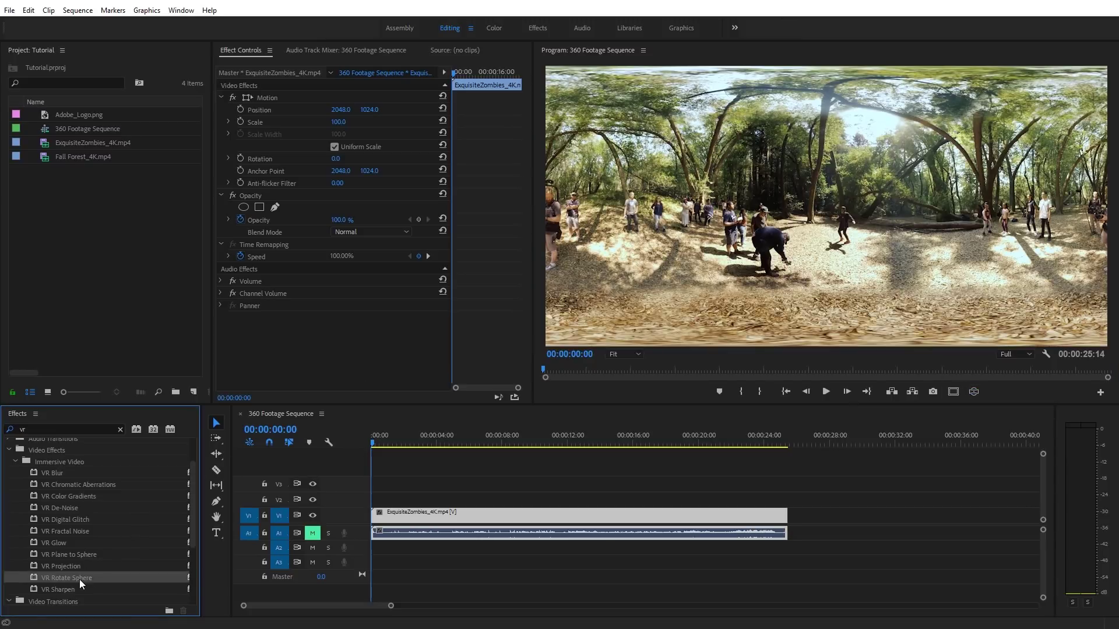
{"action": "left_click_drag", "start_coordinate": [442, 534], "coordinate": [443, 515]}
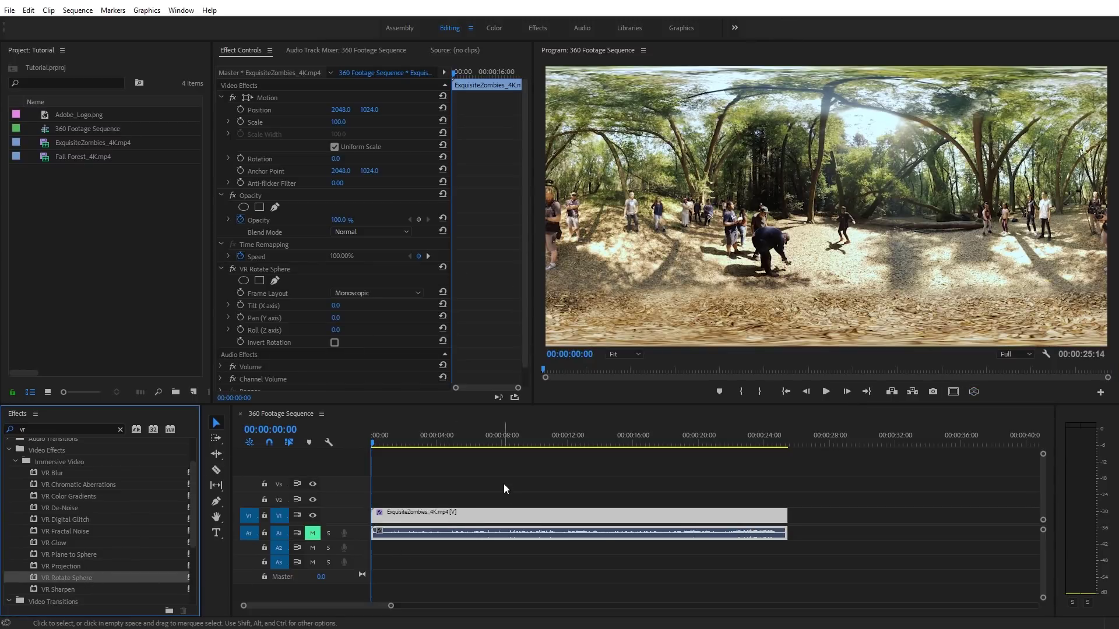
{"action": "left_click_drag", "start_coordinate": [523, 281], "coordinate": [525, 294]}
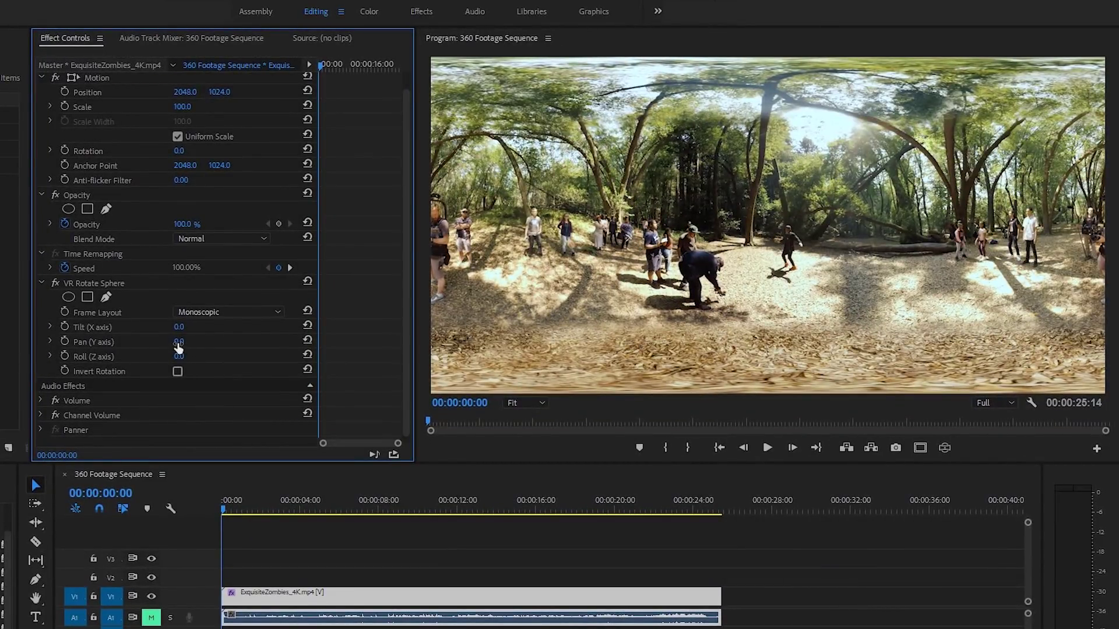
{"action": "mouse_move", "coordinate": [179, 341]}
{"action": "left_mouse_down"}
{"action": "mouse_move", "coordinate": [215, 341]}
{"action": "mouse_move", "coordinate": [142, 341]}
{"action": "mouse_move", "coordinate": [188, 342]}
{"action": "left_mouse_up"}
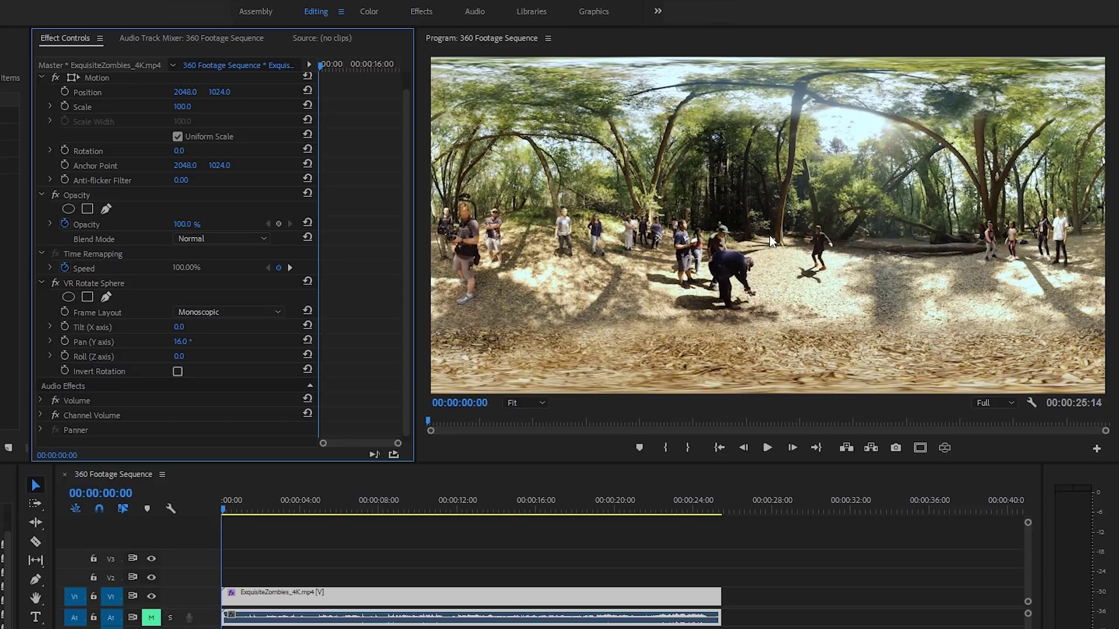
Tune VR Rotate Sphere to Pan 6° and Tilt 7°, comparing VR and flat views
{"action": "left_click", "coordinate": [944, 447]}
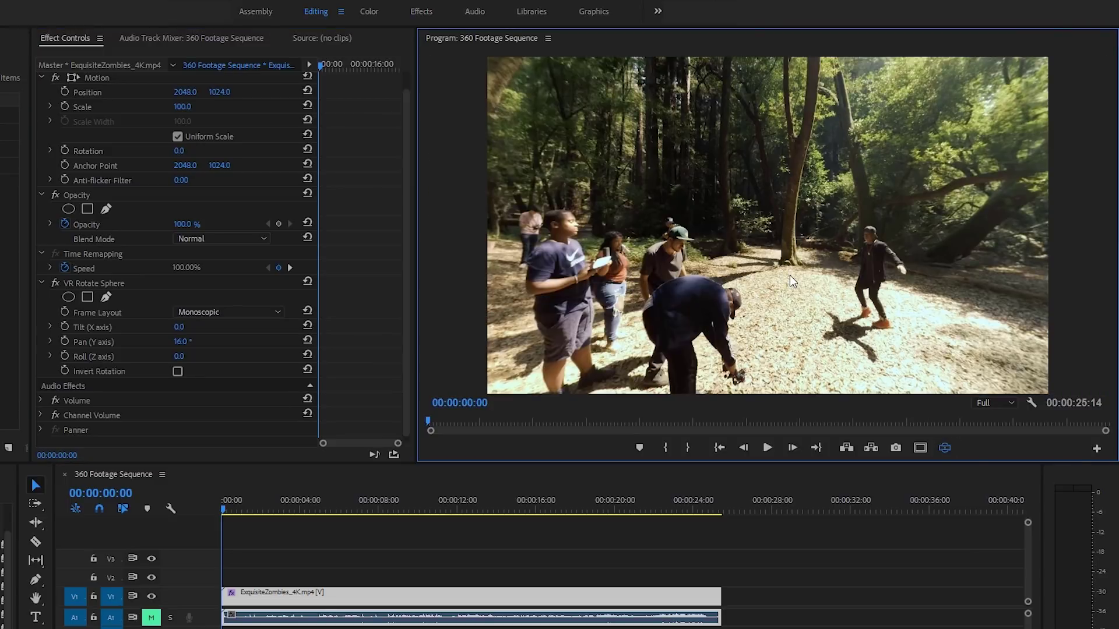
{"action": "left_click", "coordinate": [945, 448]}
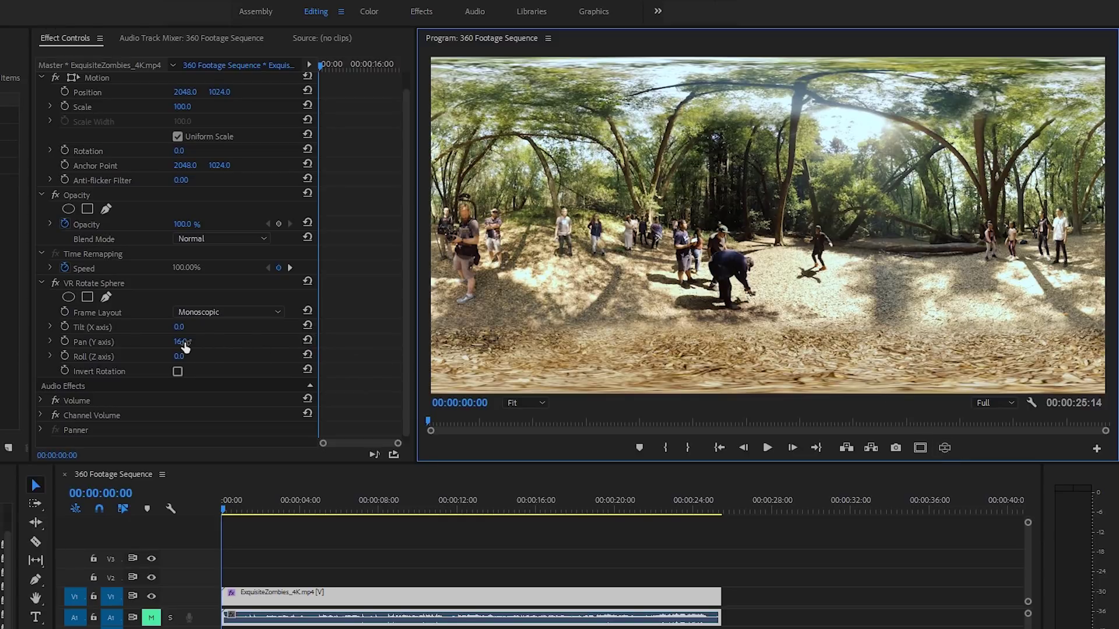
{"action": "left_click_drag", "start_coordinate": [181, 342], "coordinate": [243, 342]}
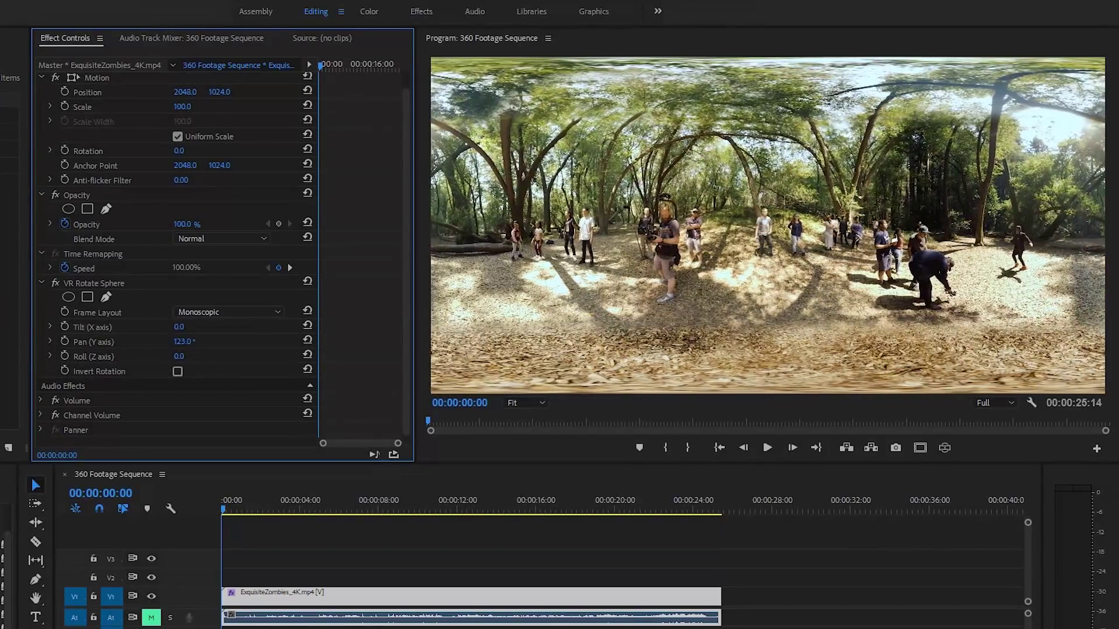
{"action": "left_click", "coordinate": [945, 448]}
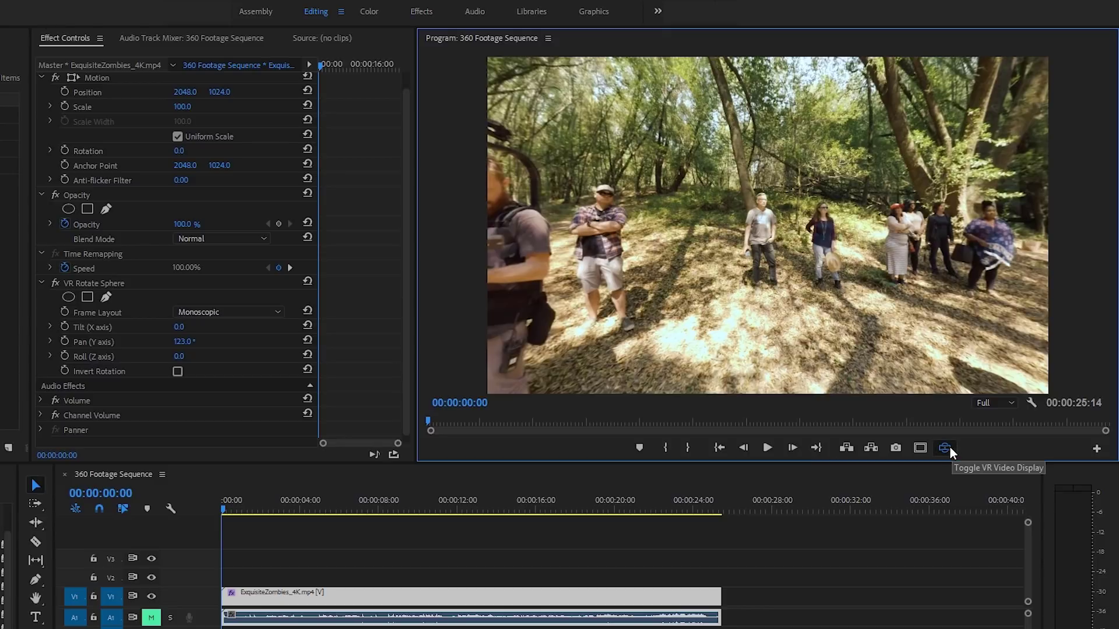
{"action": "left_click_drag", "start_coordinate": [192, 348], "coordinate": [125, 348]}
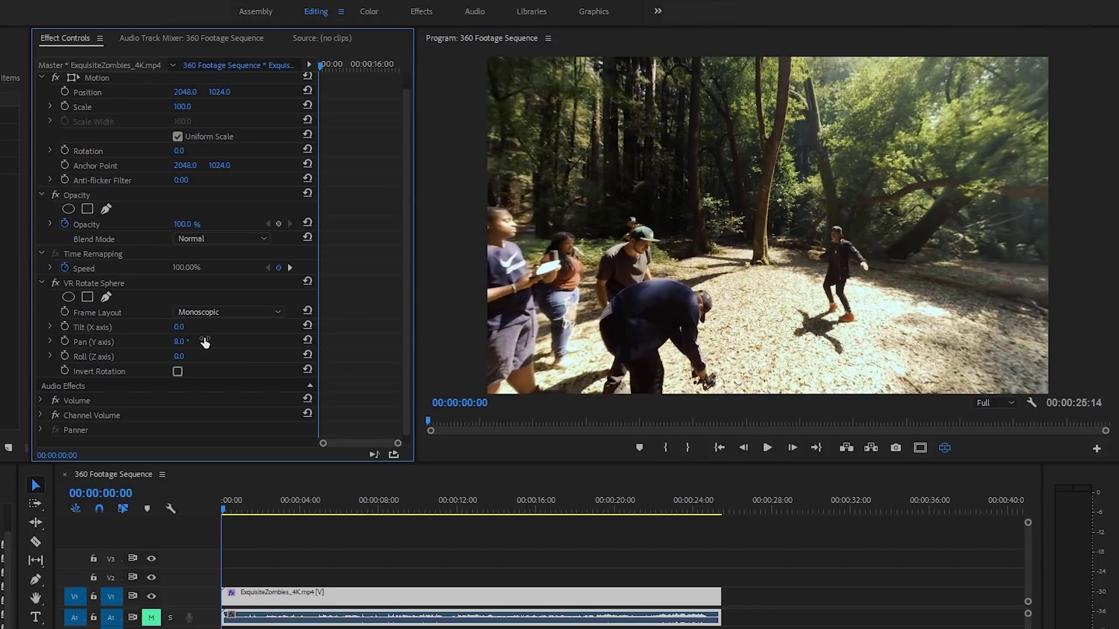
{"action": "left_click", "coordinate": [944, 447]}
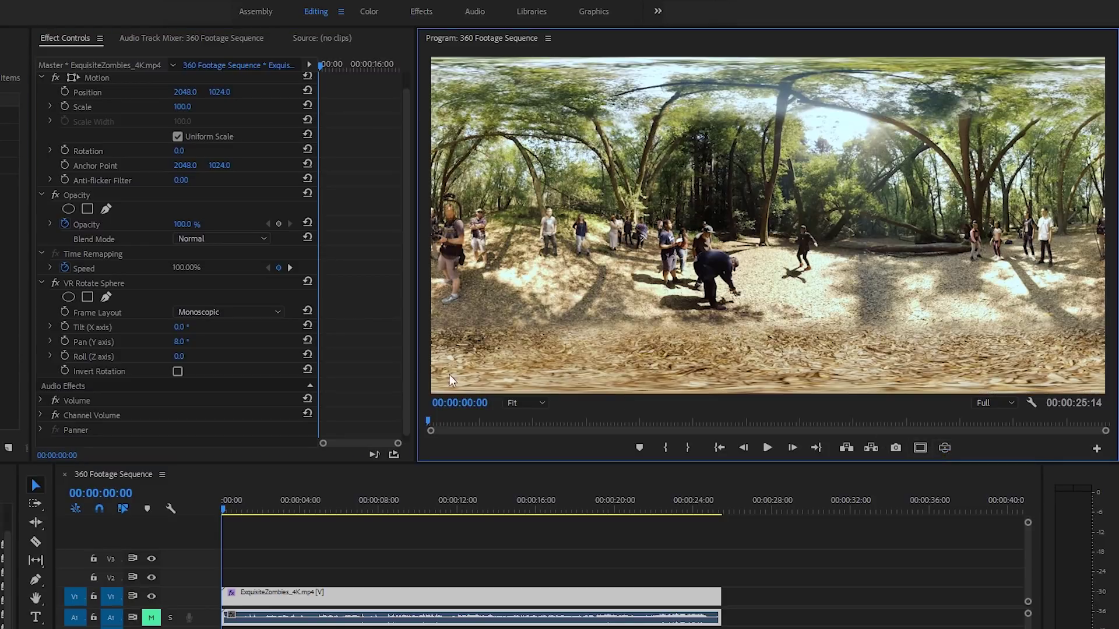
{"action": "left_click_drag", "start_coordinate": [179, 327], "coordinate": [192, 327]}
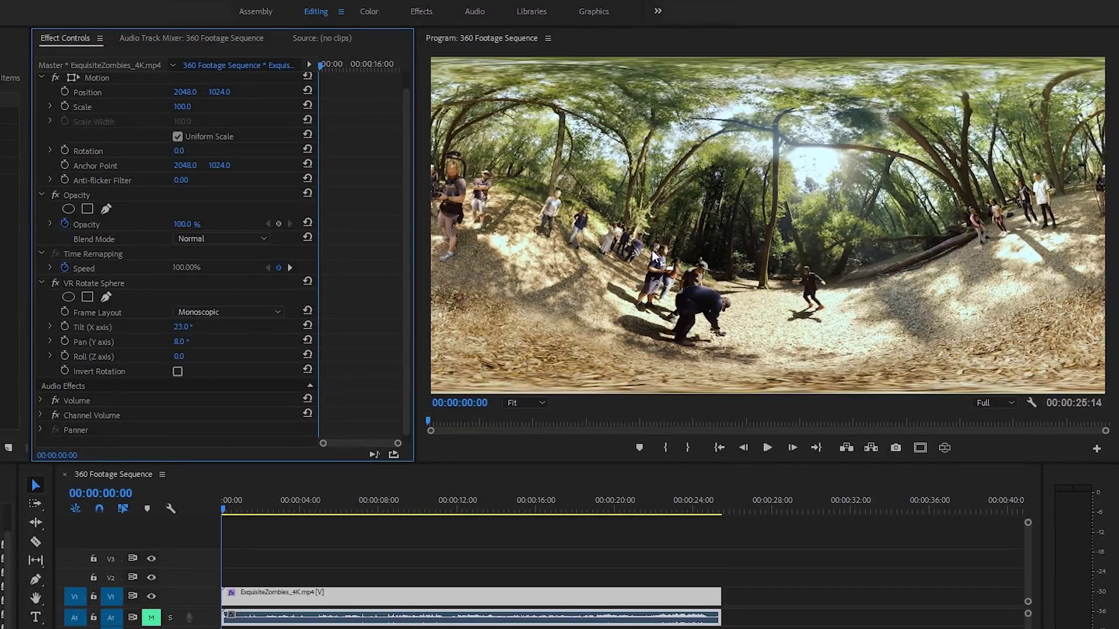
{"action": "left_click_drag", "start_coordinate": [181, 327], "coordinate": [174, 327]}
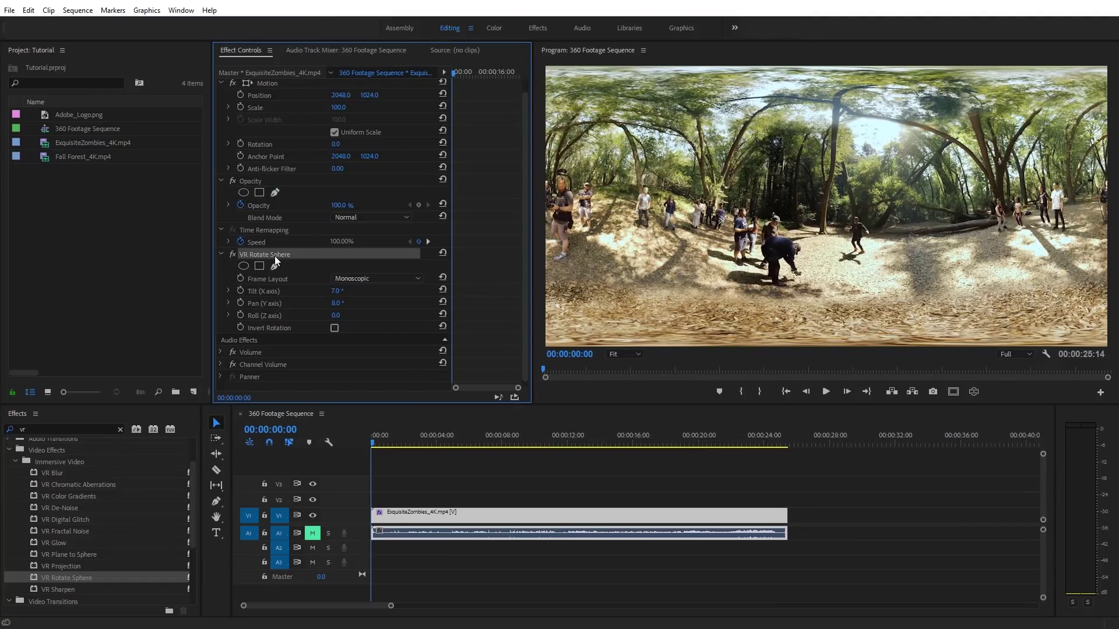
Remove VR Rotate Sphere, put Adobe_Logo.png on V2, and inspect its distortion in VR view
{"action": "key", "text": "Delete"}
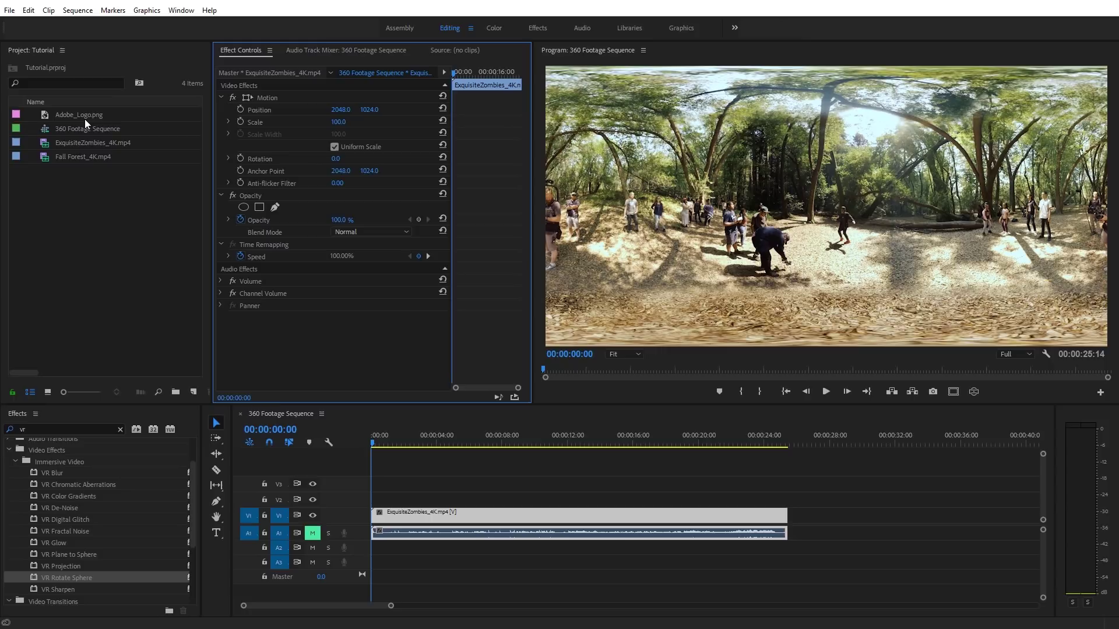
{"action": "left_click_drag", "start_coordinate": [85, 116], "coordinate": [384, 499]}
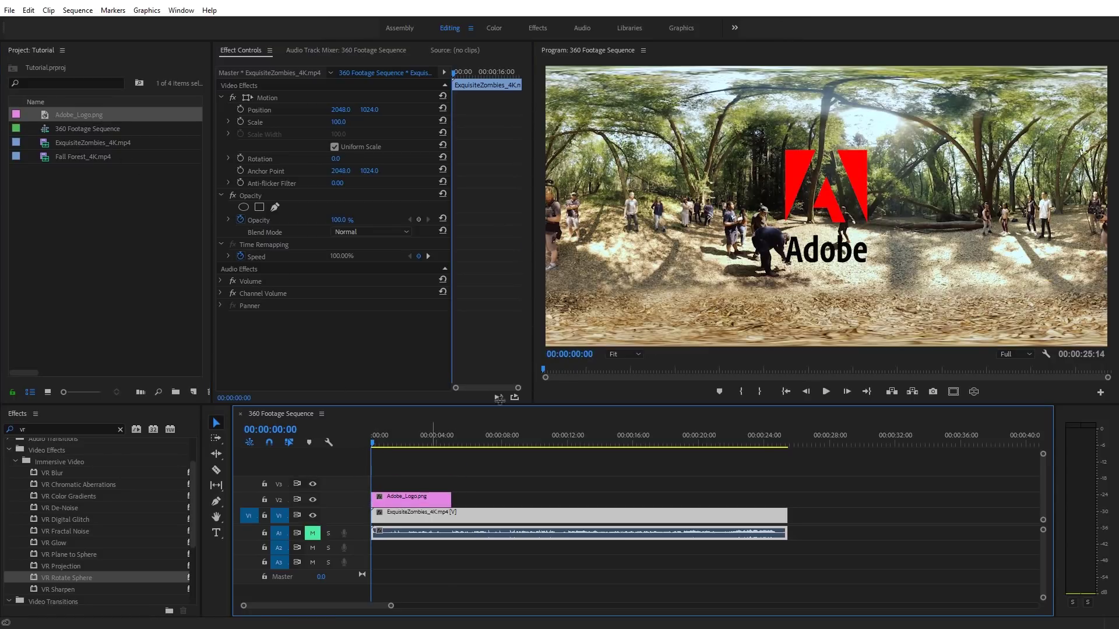
{"action": "left_click", "coordinate": [974, 397]}
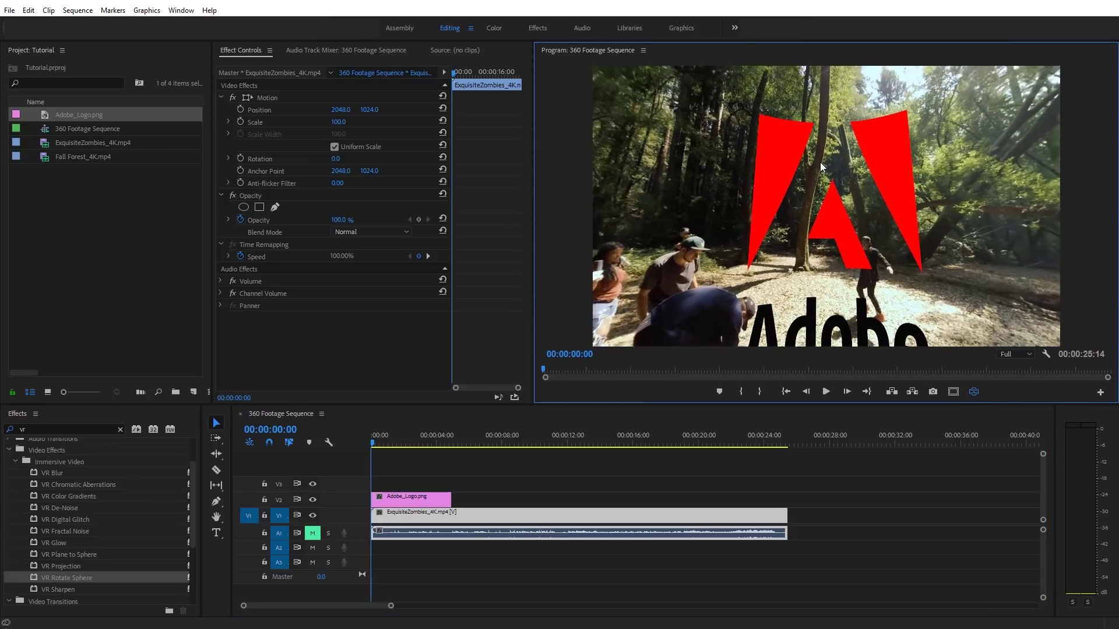
{"action": "left_click_drag", "start_coordinate": [816, 138], "coordinate": [795, 168]}
{"action": "left_click_drag", "start_coordinate": [831, 240], "coordinate": [816, 207]}
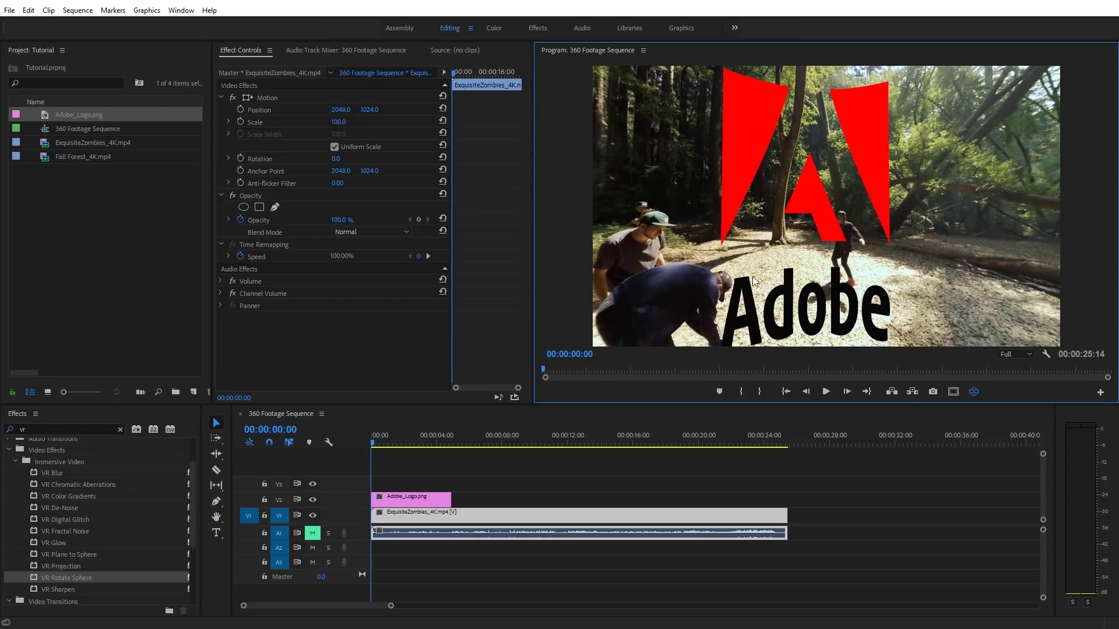
{"action": "left_click_drag", "start_coordinate": [784, 307], "coordinate": [787, 310]}
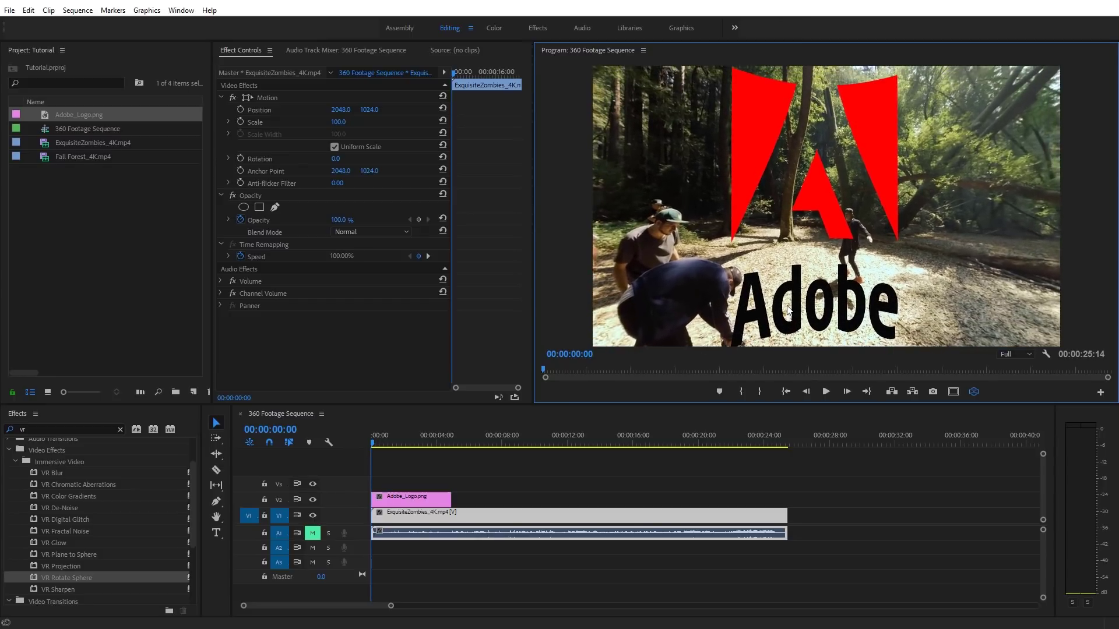
{"action": "left_click", "coordinate": [977, 391]}
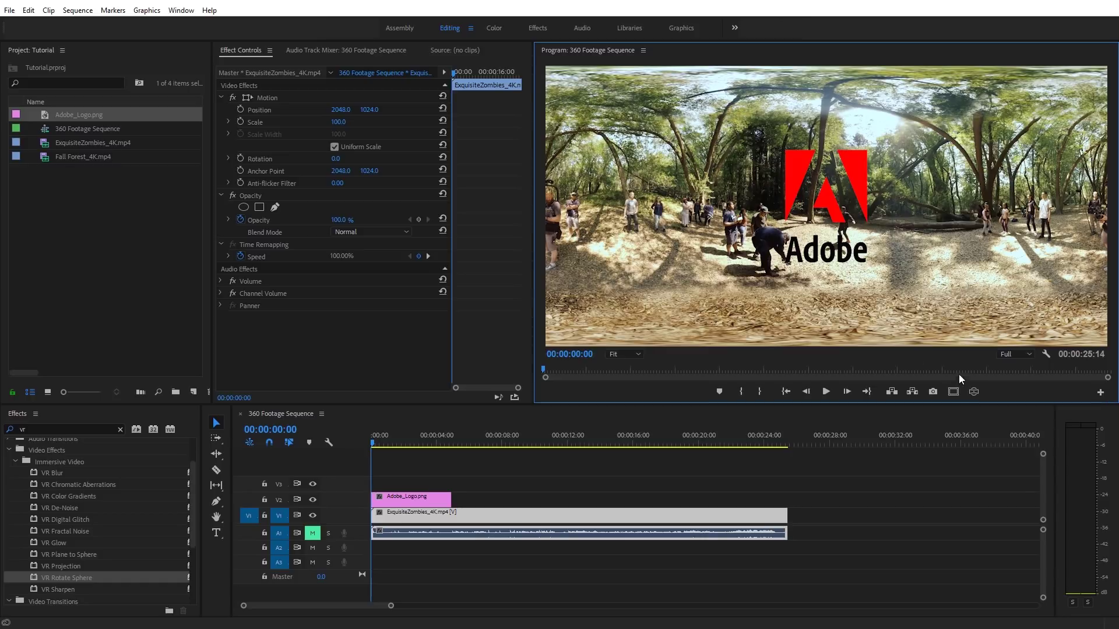
{"action": "left_click", "coordinate": [972, 392]}
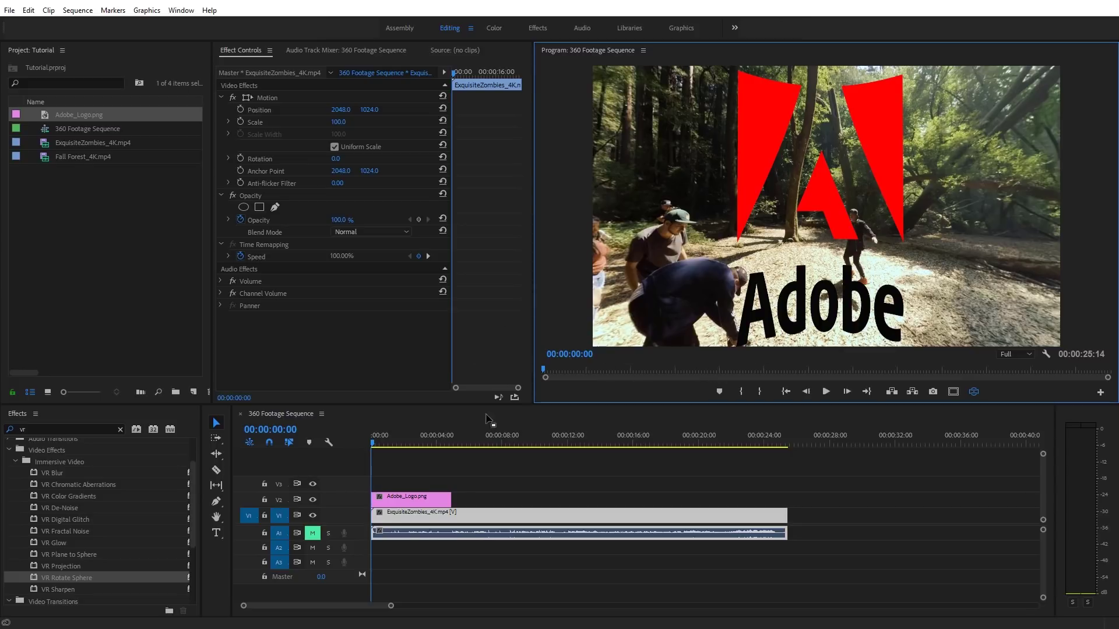
Apply VR Plane to Sphere to the Adobe_Logo.png clip and compare the corrected logo
{"action": "left_click_drag", "start_coordinate": [56, 555], "coordinate": [412, 500]}
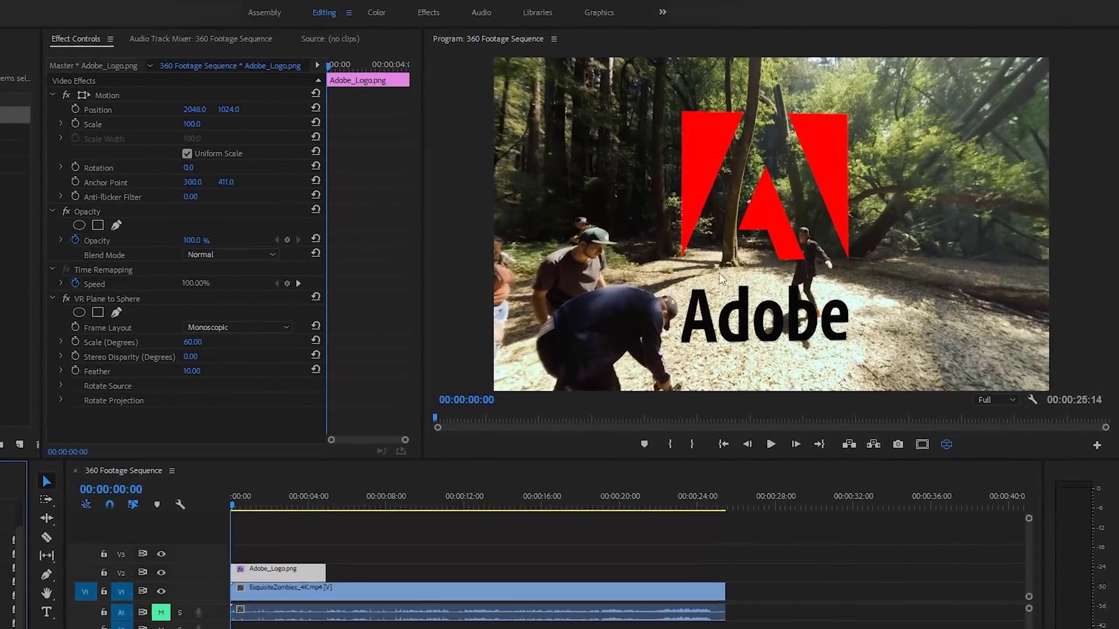
{"action": "left_click_drag", "start_coordinate": [743, 263], "coordinate": [694, 249]}
{"action": "left_click_drag", "start_coordinate": [638, 274], "coordinate": [744, 260]}
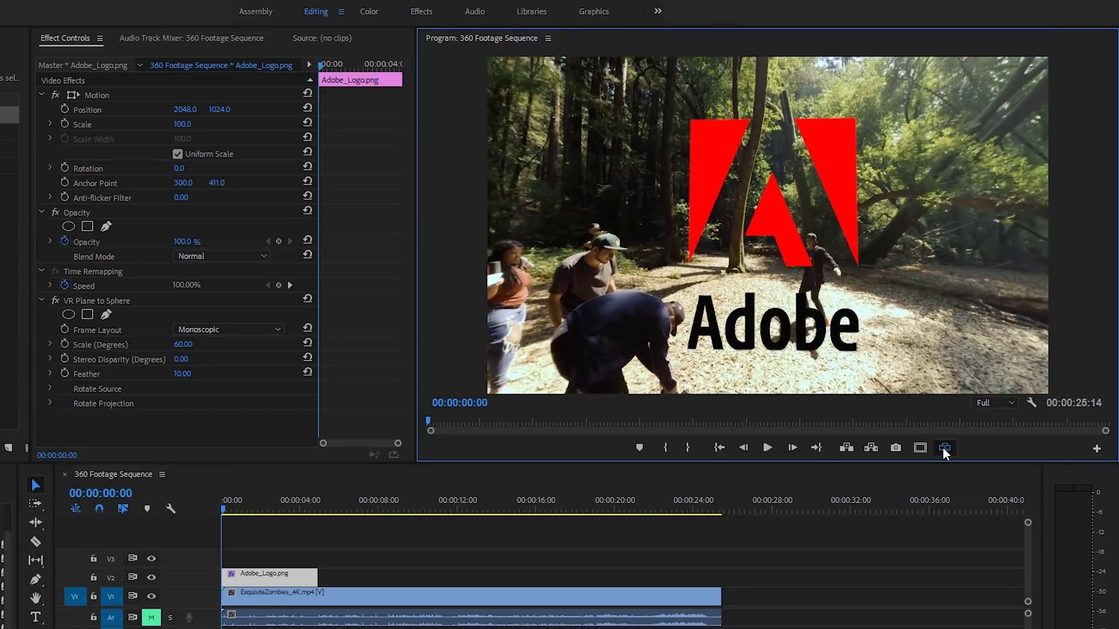
{"action": "left_click", "coordinate": [944, 448]}
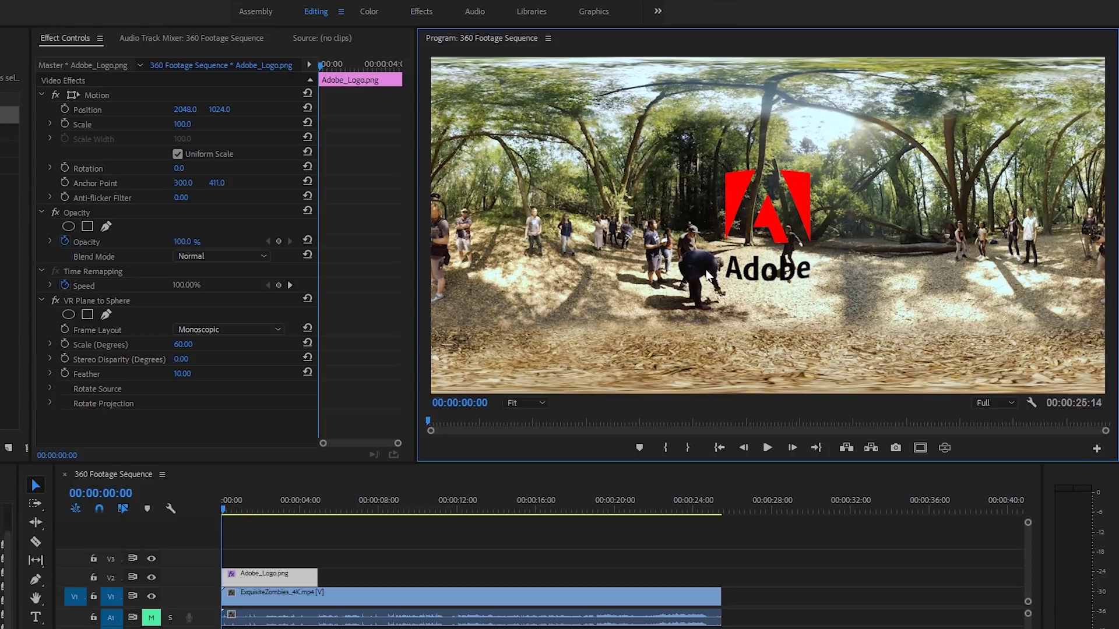
{"action": "left_click", "coordinate": [53, 299]}
Re-enable VR Plane to Sphere, set Scale to 65°, and adjust its Projection Pan
{"action": "left_click", "coordinate": [52, 299]}
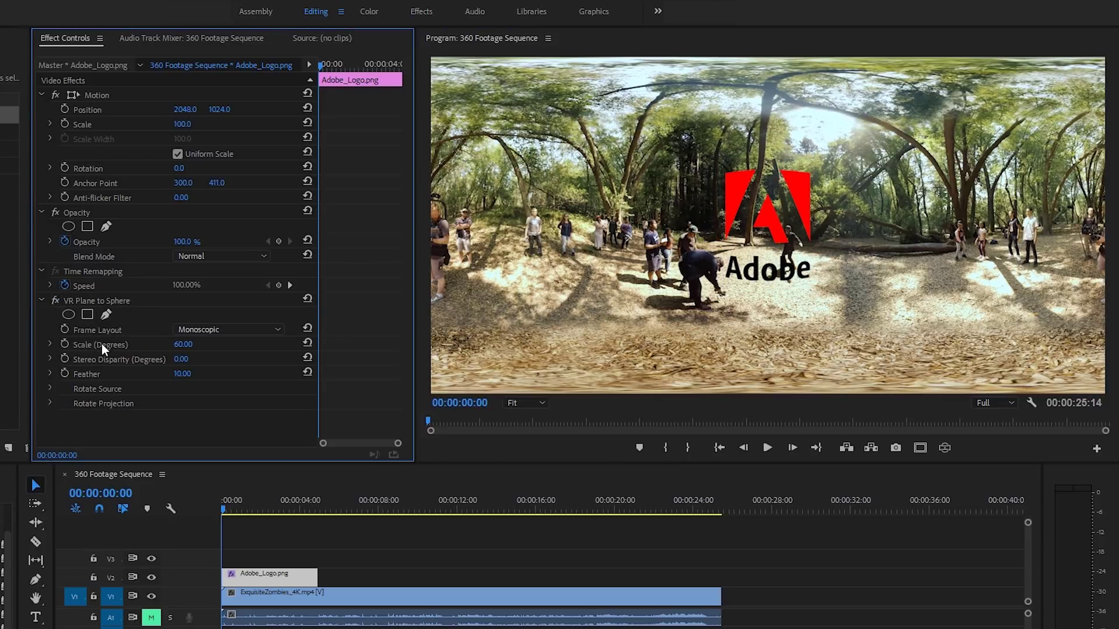
{"action": "left_click_drag", "start_coordinate": [183, 349], "coordinate": [155, 346]}
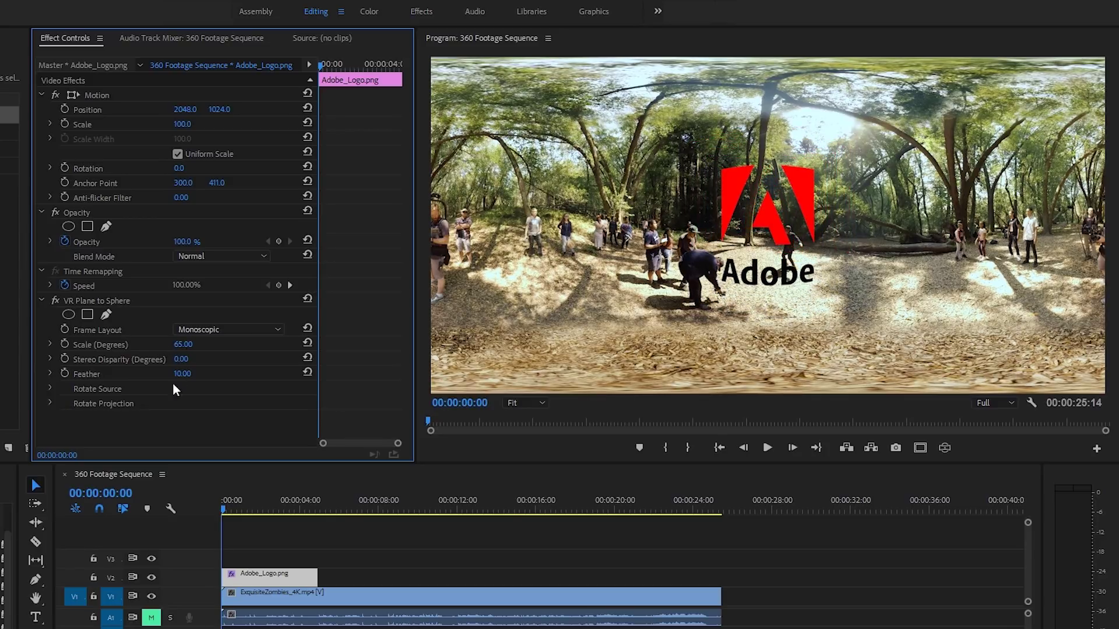
{"action": "left_click", "coordinate": [50, 404]}
{"action": "scroll", "coordinate": [206, 393], "scroll_direction": "down", "scroll_amount": 1}
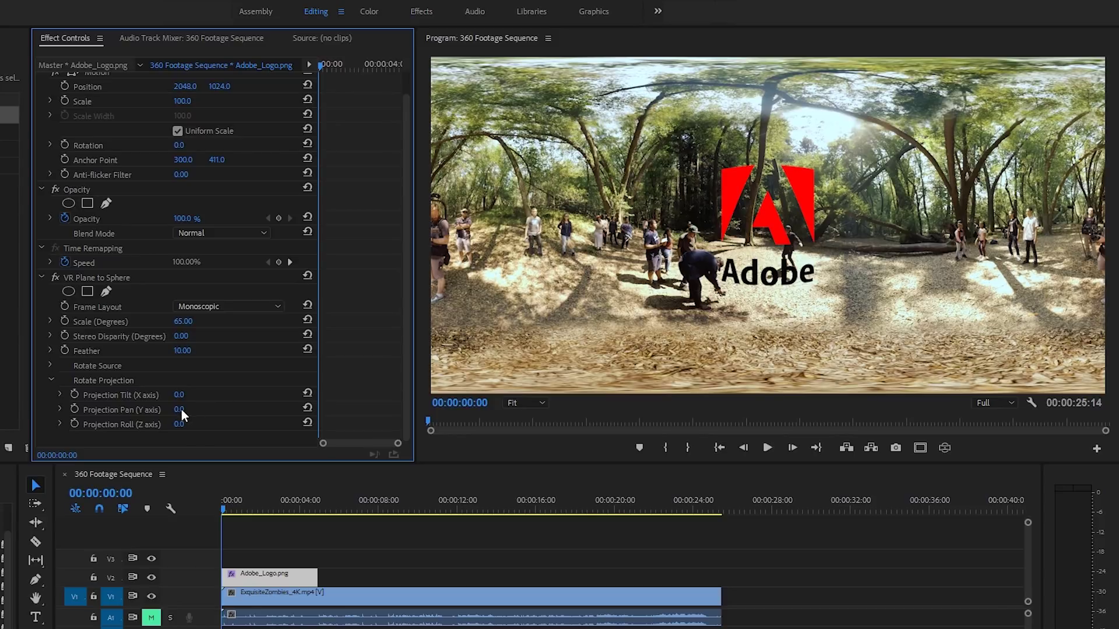
{"action": "mouse_move", "coordinate": [182, 412]}
{"action": "left_mouse_down"}
{"action": "mouse_move", "coordinate": [116, 413]}
{"action": "mouse_move", "coordinate": [212, 413]}
{"action": "mouse_move", "coordinate": [189, 413]}
{"action": "left_mouse_up"}
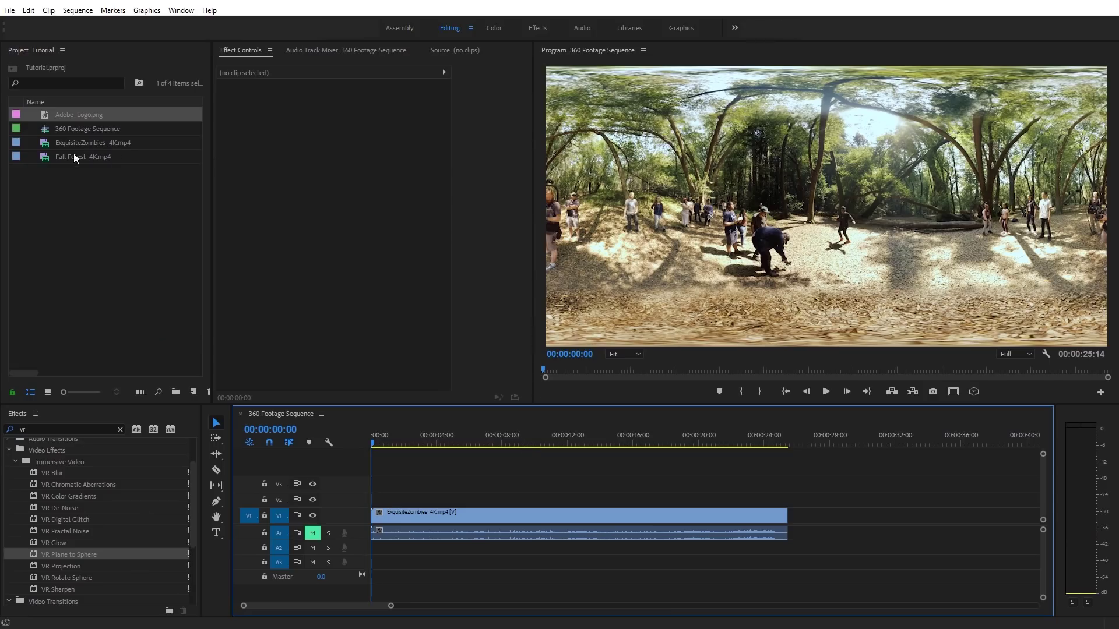
Append Fall Forest_4K.mp4 after ExquisiteZombies on V1 and preview the join in VR
{"action": "left_click_drag", "start_coordinate": [73, 156], "coordinate": [798, 513]}
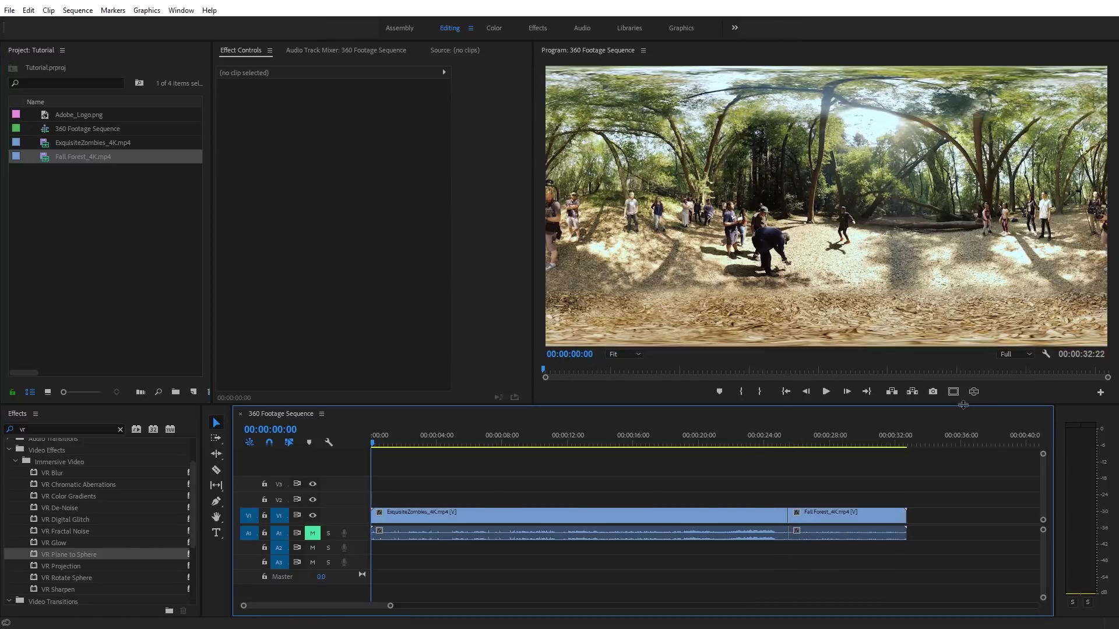
{"action": "left_click", "coordinate": [975, 392]}
{"action": "left_click", "coordinate": [774, 443]}
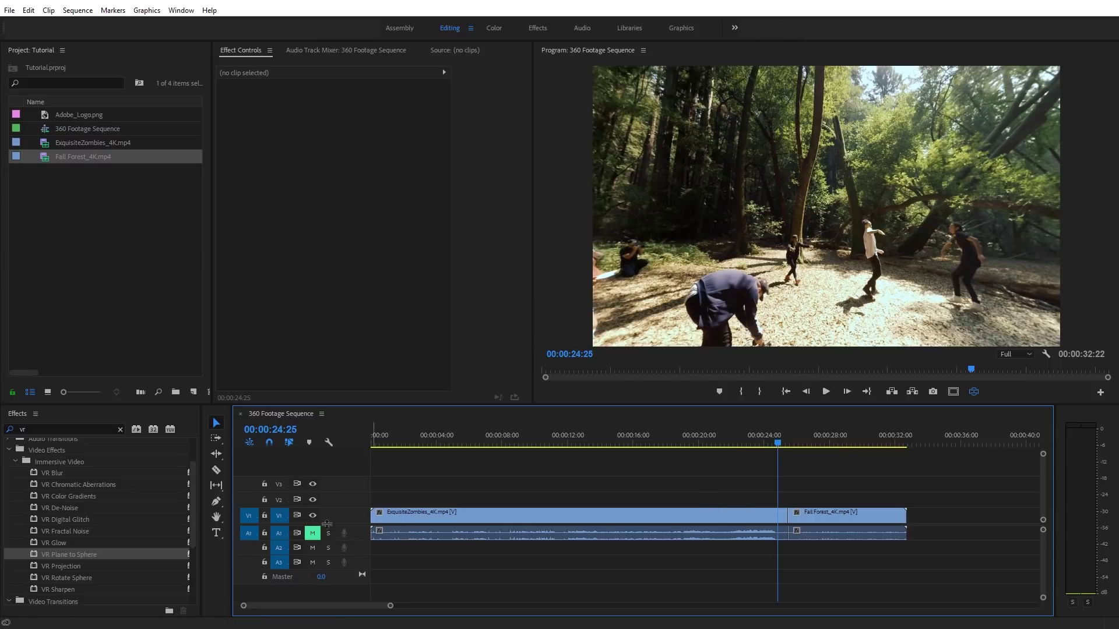
Apply the Iris Round transition to the cut between ExquisiteZombies_4K.mp4 and Fall Forest_4K.mp4 on V1
{"action": "left_click", "coordinate": [118, 429]}
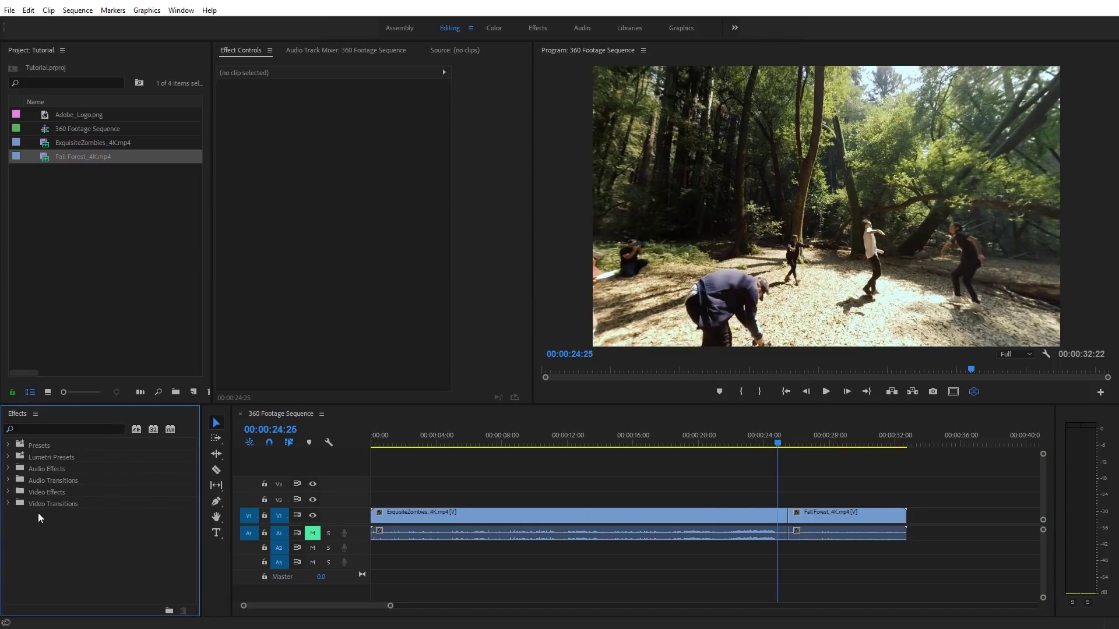
{"action": "left_click", "coordinate": [9, 505]}
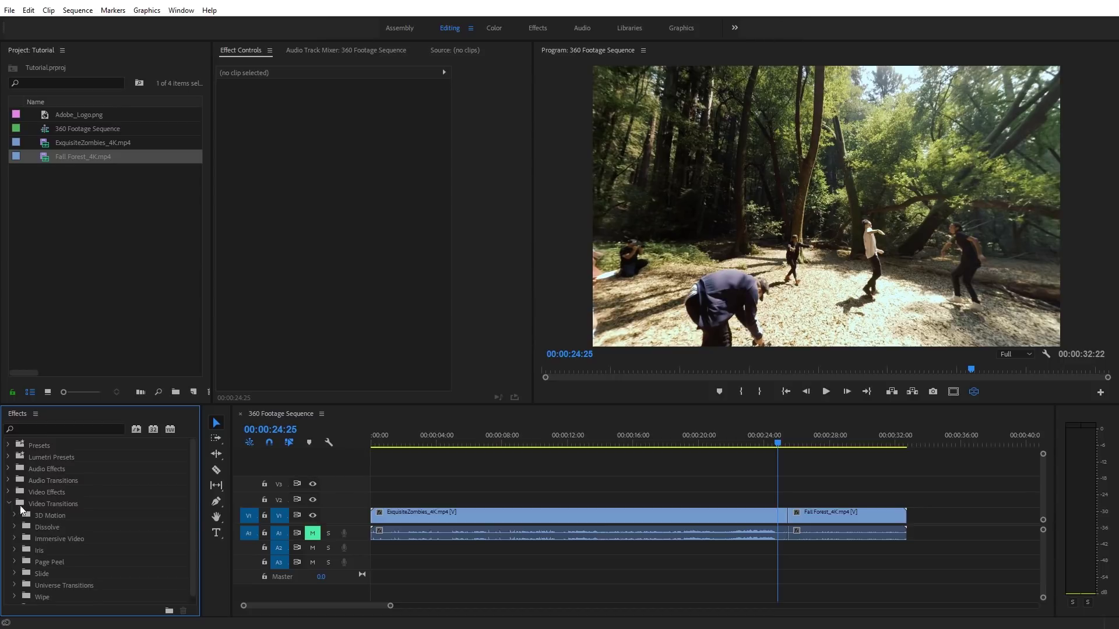
{"action": "left_click", "coordinate": [15, 550]}
{"action": "scroll", "coordinate": [74, 565], "scroll_direction": "down", "scroll_amount": 2}
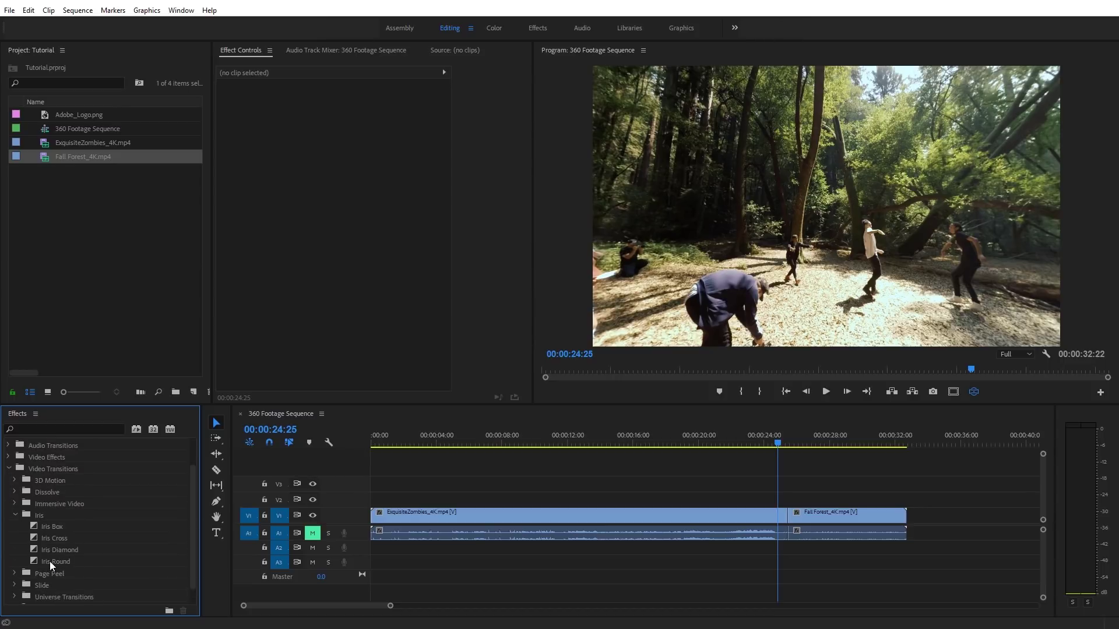
{"action": "left_click_drag", "start_coordinate": [50, 562], "coordinate": [801, 524]}
Zoom the timeline around the transition and scrub through Iris Round, tilting the 360 view up and back down
{"action": "key", "text": "="}
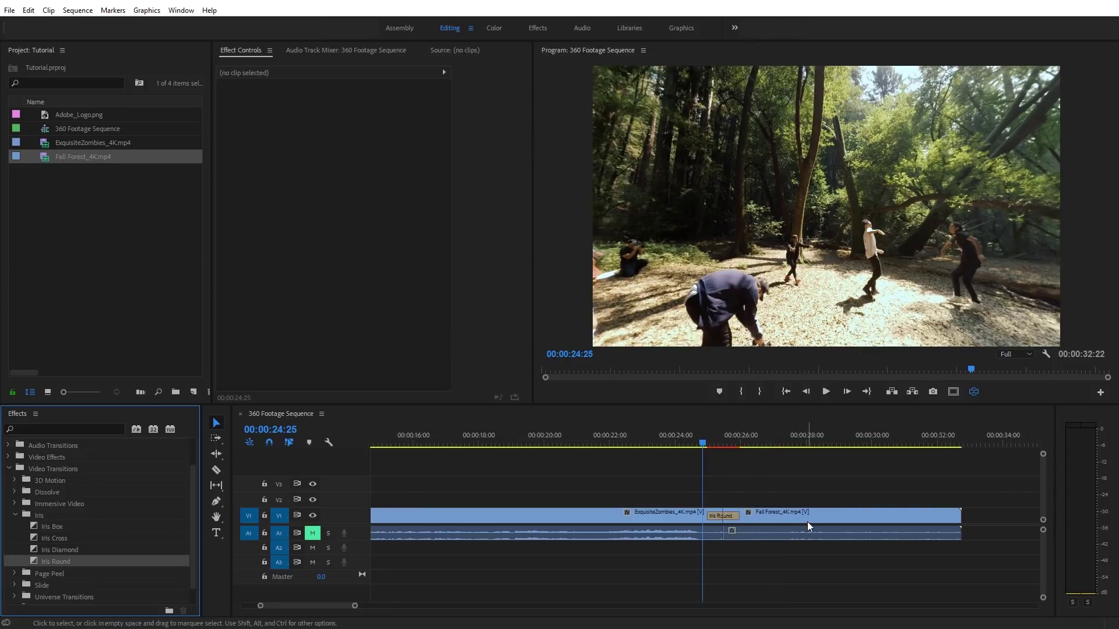
{"action": "scroll", "coordinate": [807, 523], "scroll_direction": "up", "scroll_amount": 3}
{"action": "left_click", "coordinate": [457, 451]}
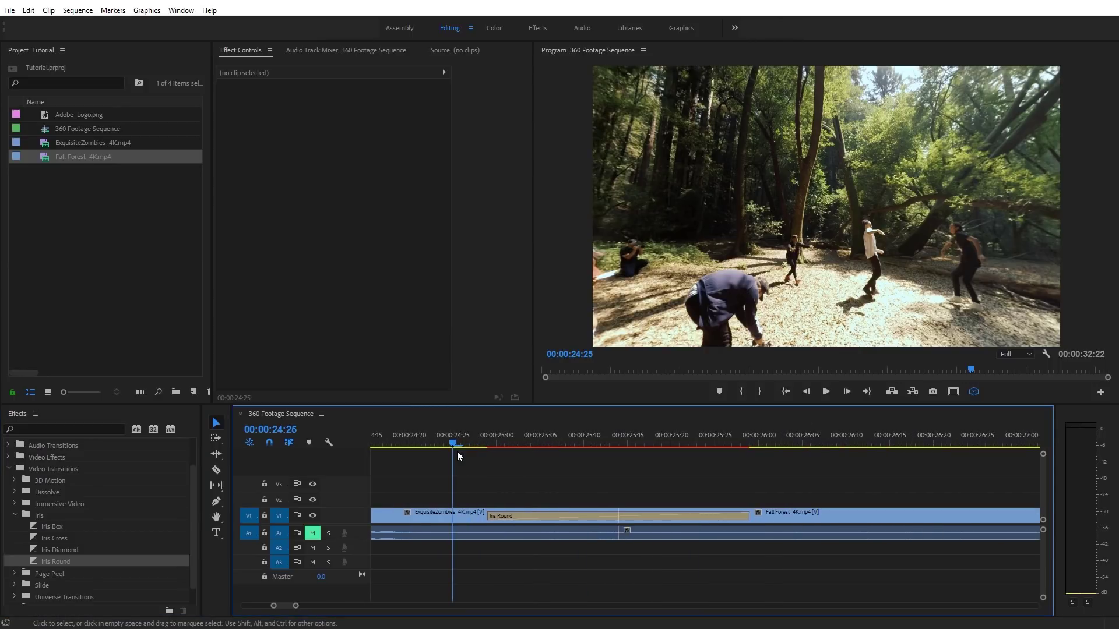
{"action": "left_click_drag", "start_coordinate": [453, 443], "coordinate": [520, 446]}
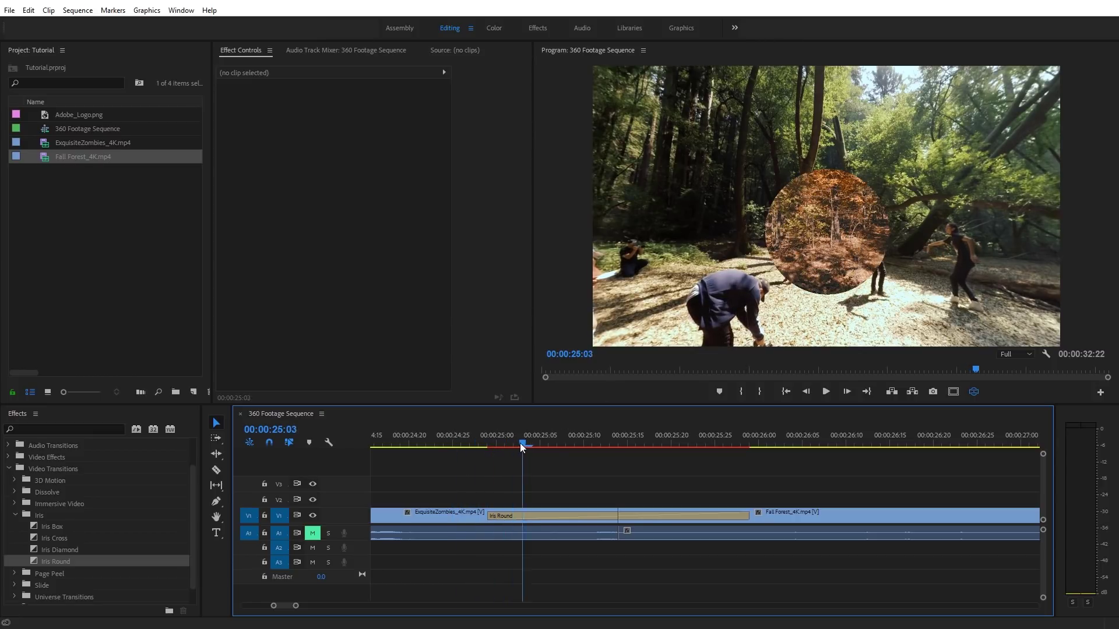
{"action": "left_click_drag", "start_coordinate": [521, 445], "coordinate": [576, 435]}
{"action": "left_click_drag", "start_coordinate": [676, 313], "coordinate": [920, 147]}
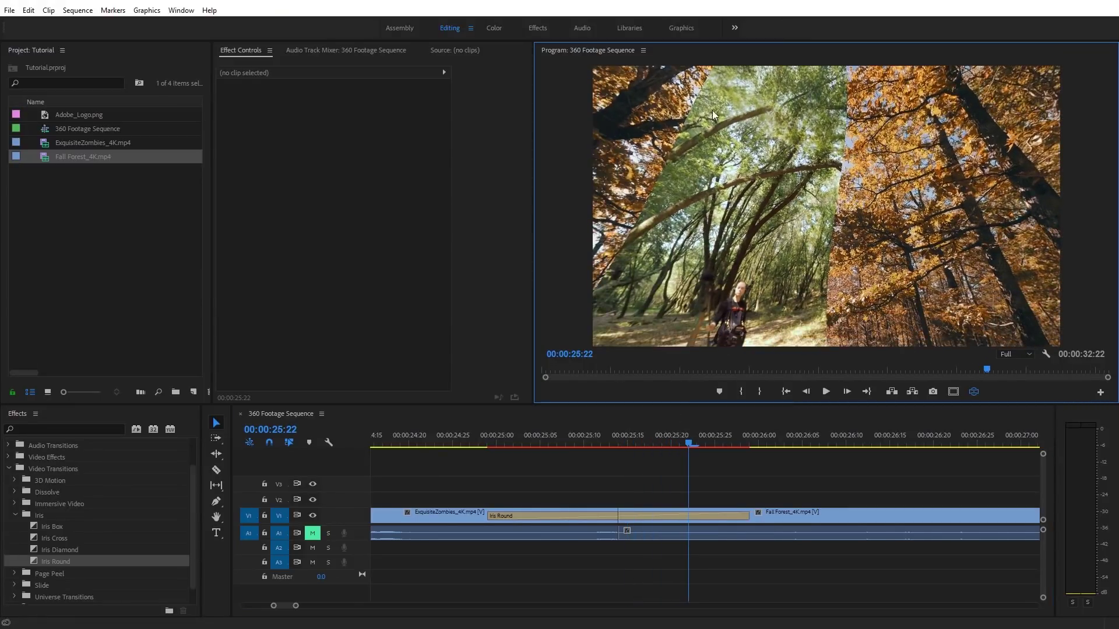
{"action": "left_click_drag", "start_coordinate": [687, 443], "coordinate": [707, 444]}
{"action": "left_click_drag", "start_coordinate": [778, 304], "coordinate": [828, 99]}
Delete the Iris Round transition and filter the effects list by 'vr' to show Immersive Video transitions
{"action": "left_click", "coordinate": [638, 518]}
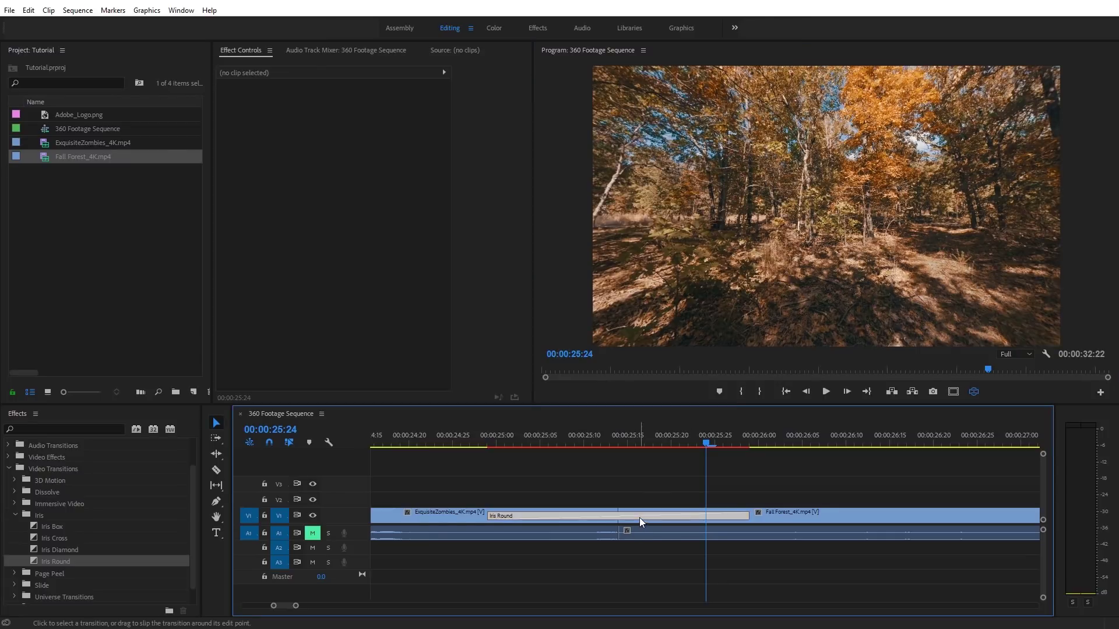
{"action": "key", "text": "Delete"}
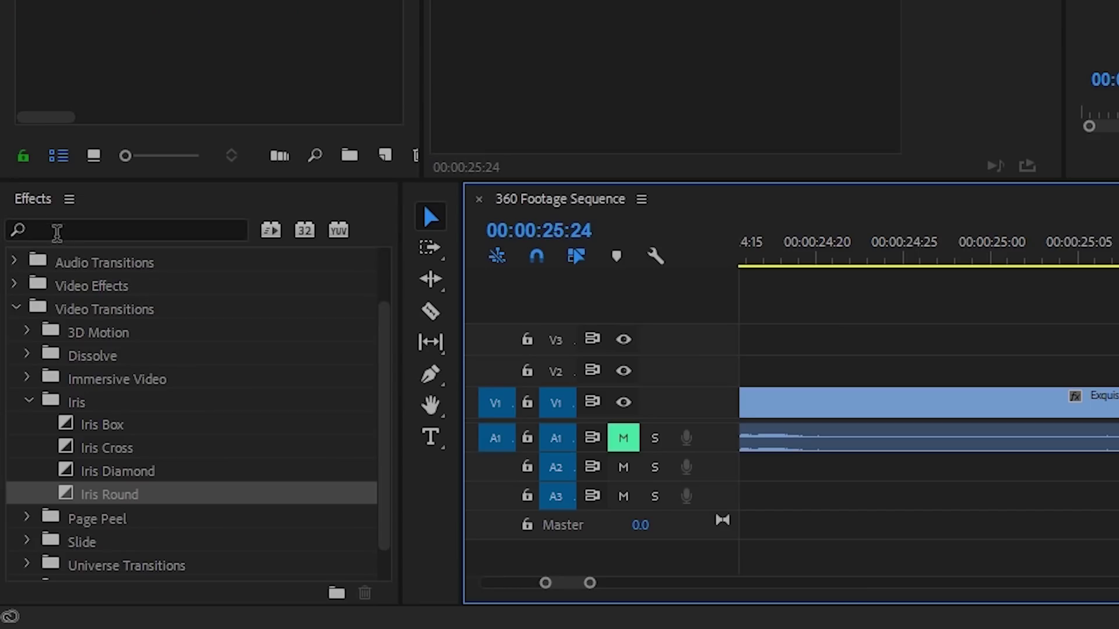
{"action": "left_click", "coordinate": [28, 429]}
{"action": "type", "text": "vr"}
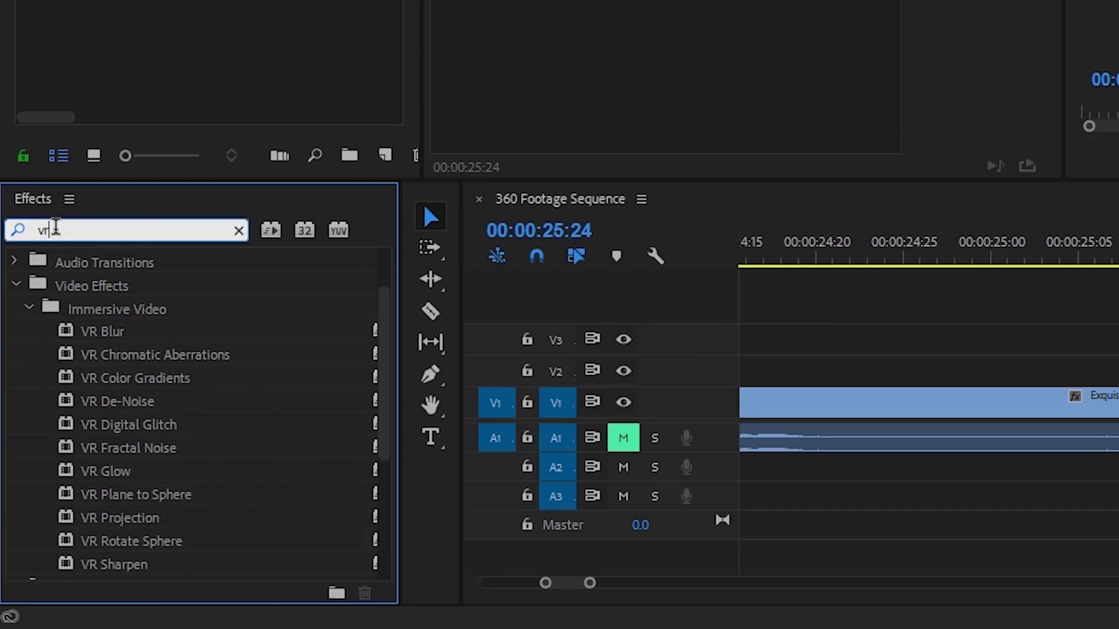
{"action": "left_click_drag", "start_coordinate": [382, 317], "coordinate": [378, 439]}
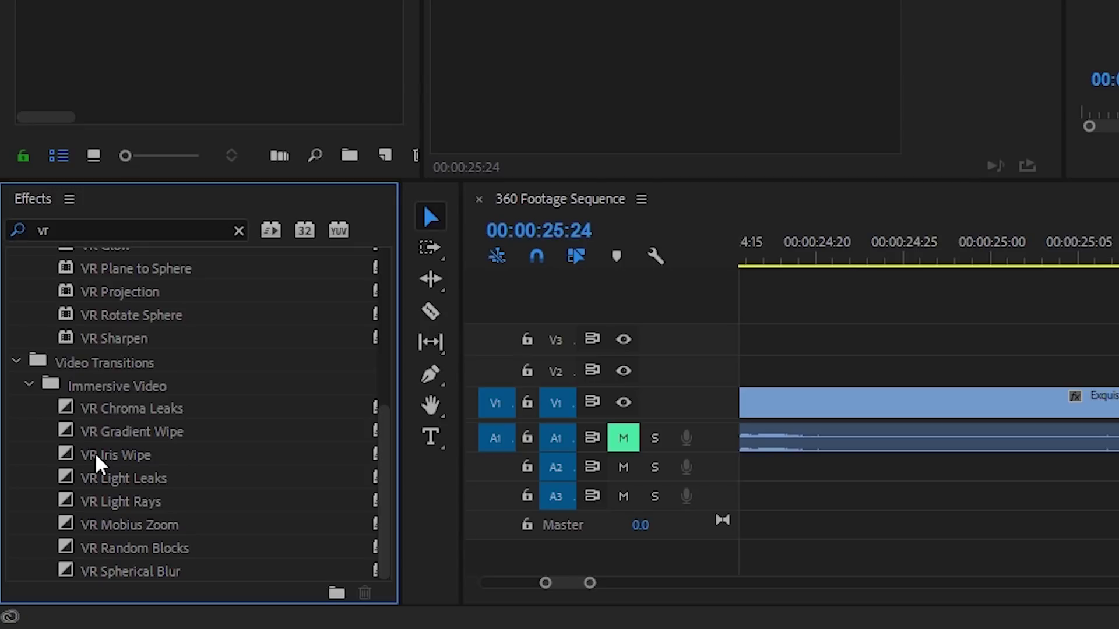
Place VR Iris Wipe across the V1 cut between the two forest clips and preview its start
{"action": "left_click_drag", "start_coordinate": [99, 463], "coordinate": [1118, 426]}
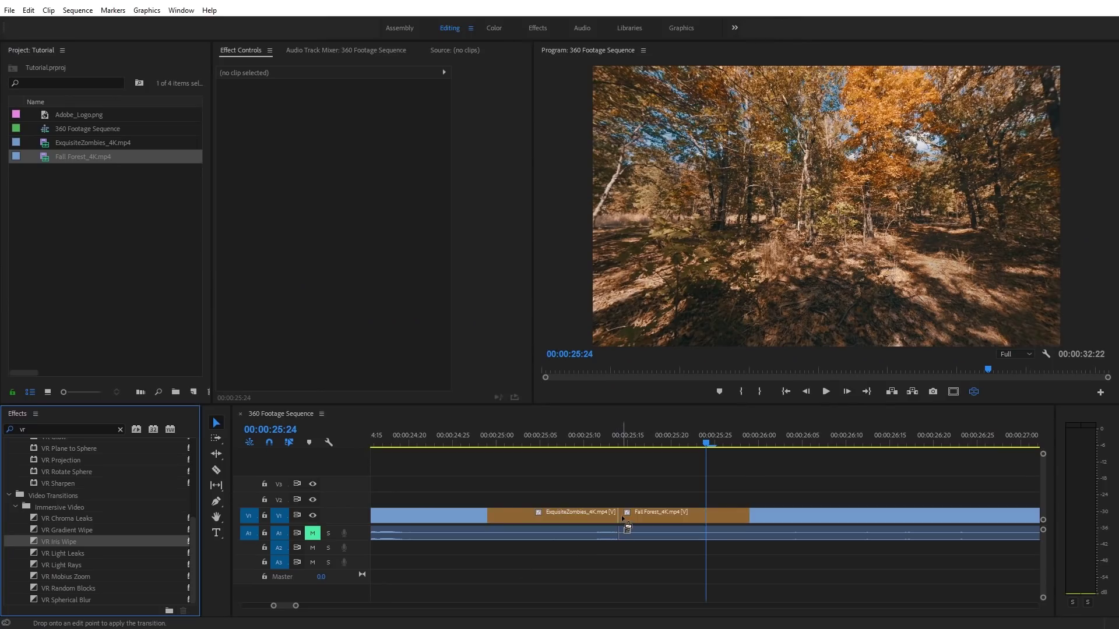
{"action": "left_click_drag", "start_coordinate": [621, 516], "coordinate": [622, 517]}
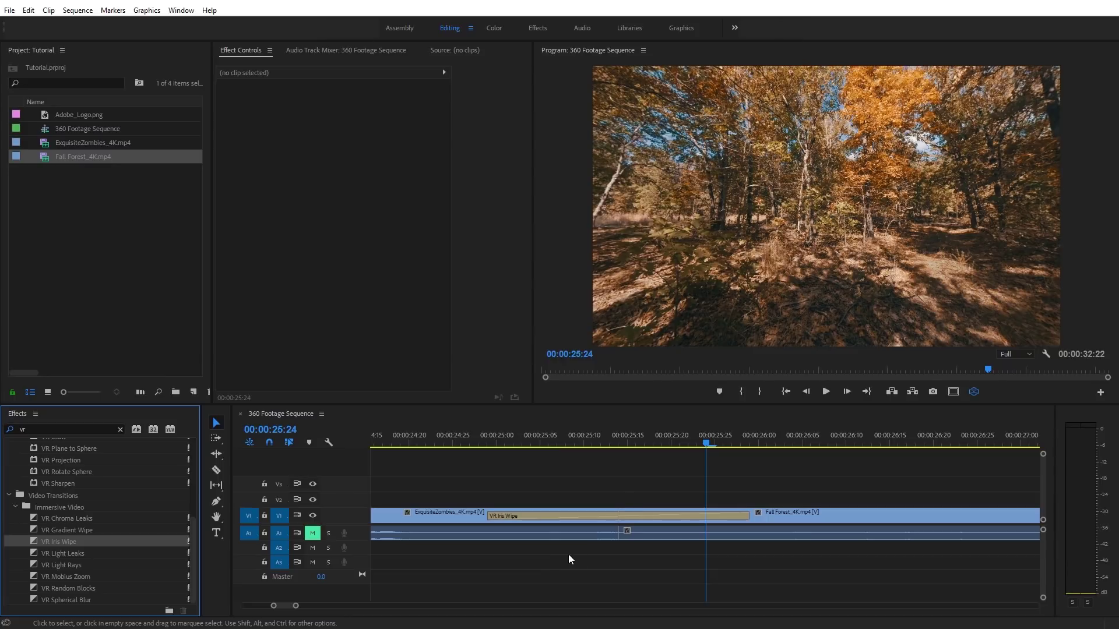
{"action": "left_click", "coordinate": [480, 442]}
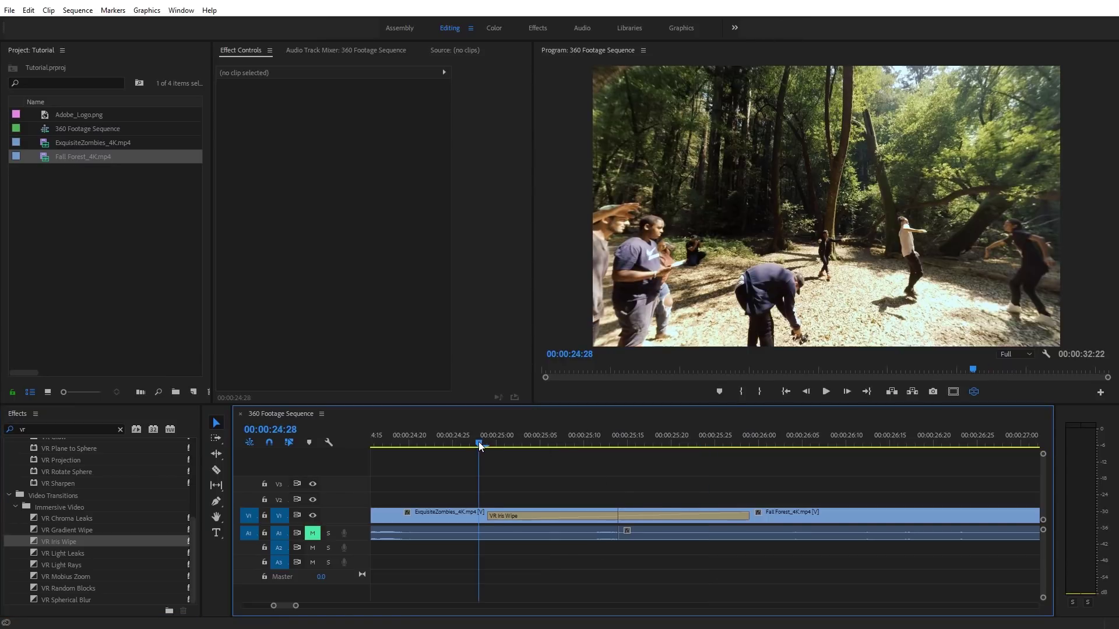
{"action": "left_click_drag", "start_coordinate": [479, 442], "coordinate": [583, 443]}
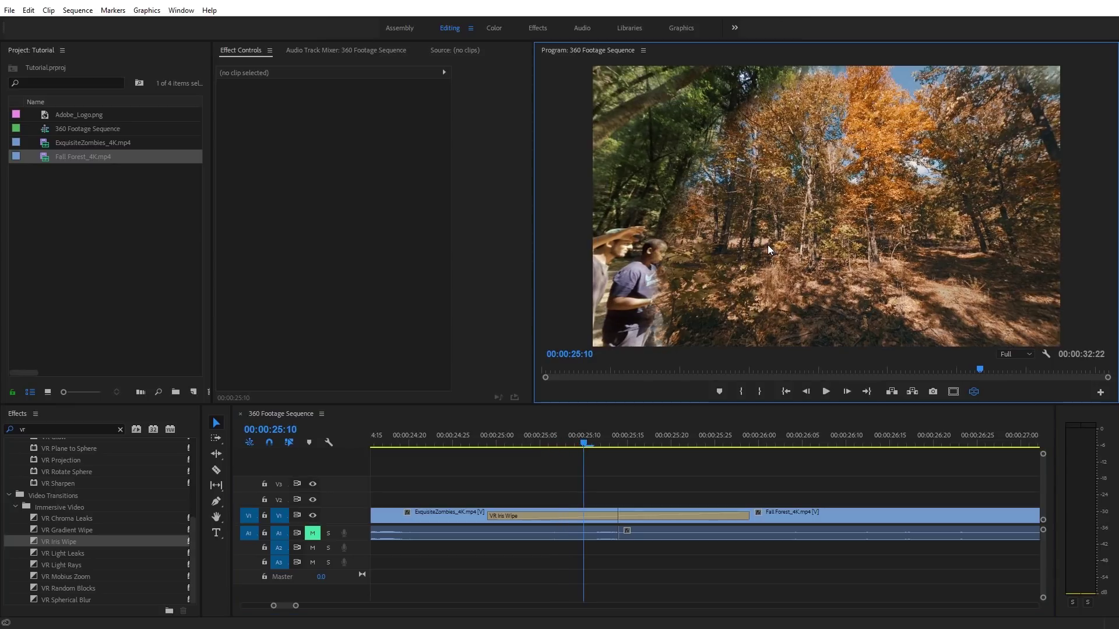
Scrub through the rest of the wipe, turning the 360 view toward the orange tree, then select the transition
{"action": "left_click_drag", "start_coordinate": [767, 245], "coordinate": [684, 402]}
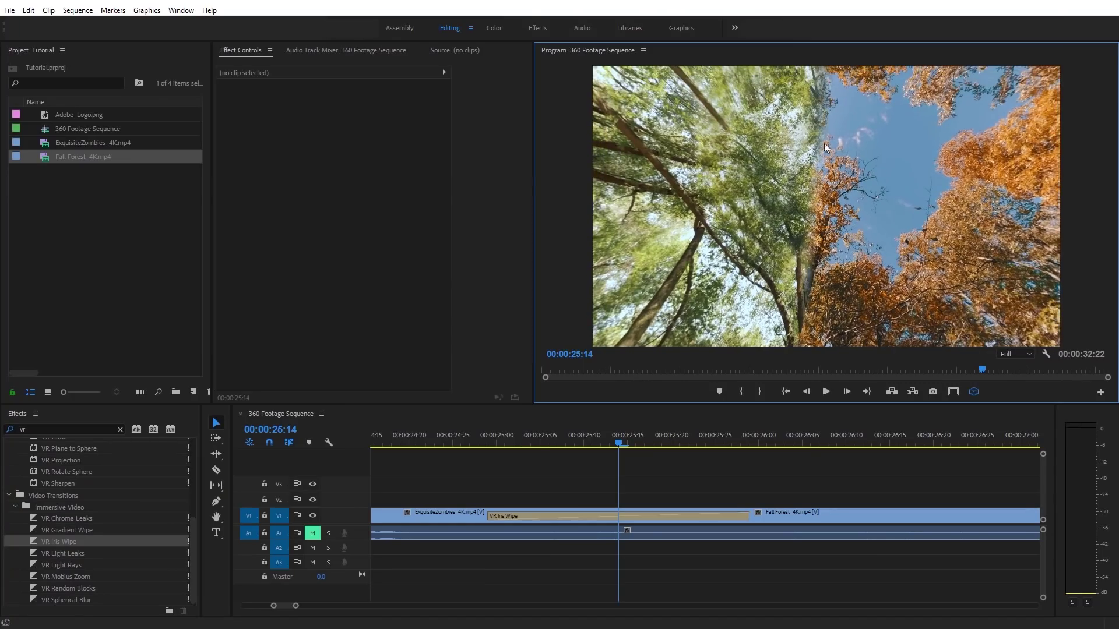
{"action": "left_click_drag", "start_coordinate": [613, 443], "coordinate": [663, 445]}
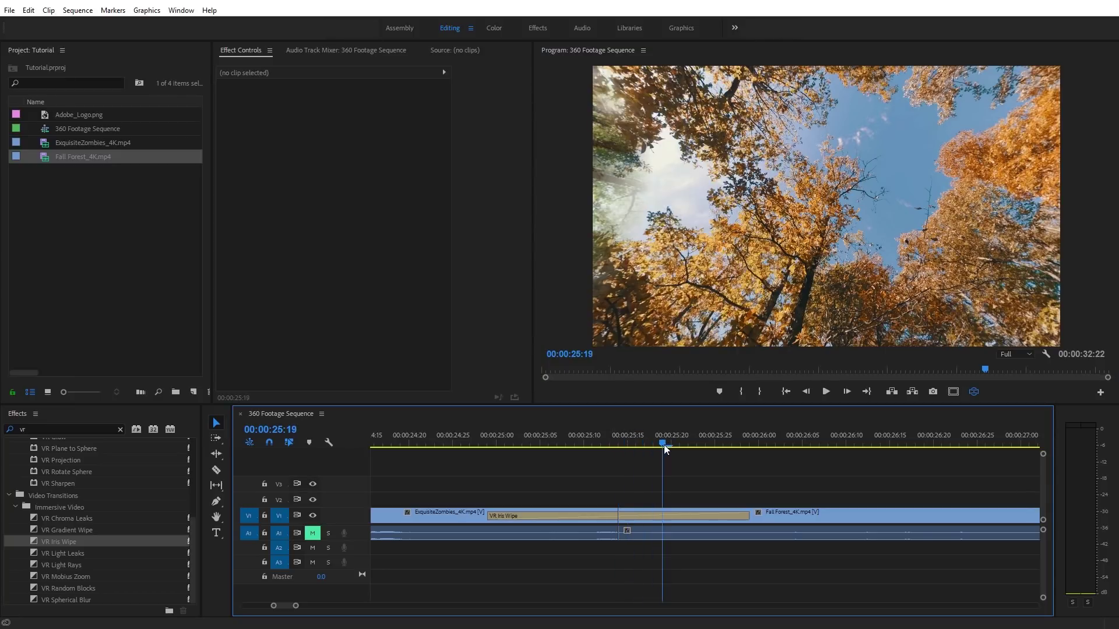
{"action": "left_click_drag", "start_coordinate": [819, 229], "coordinate": [826, 262]}
{"action": "left_click", "coordinate": [665, 443]}
{"action": "left_click_drag", "start_coordinate": [666, 442], "coordinate": [543, 446]}
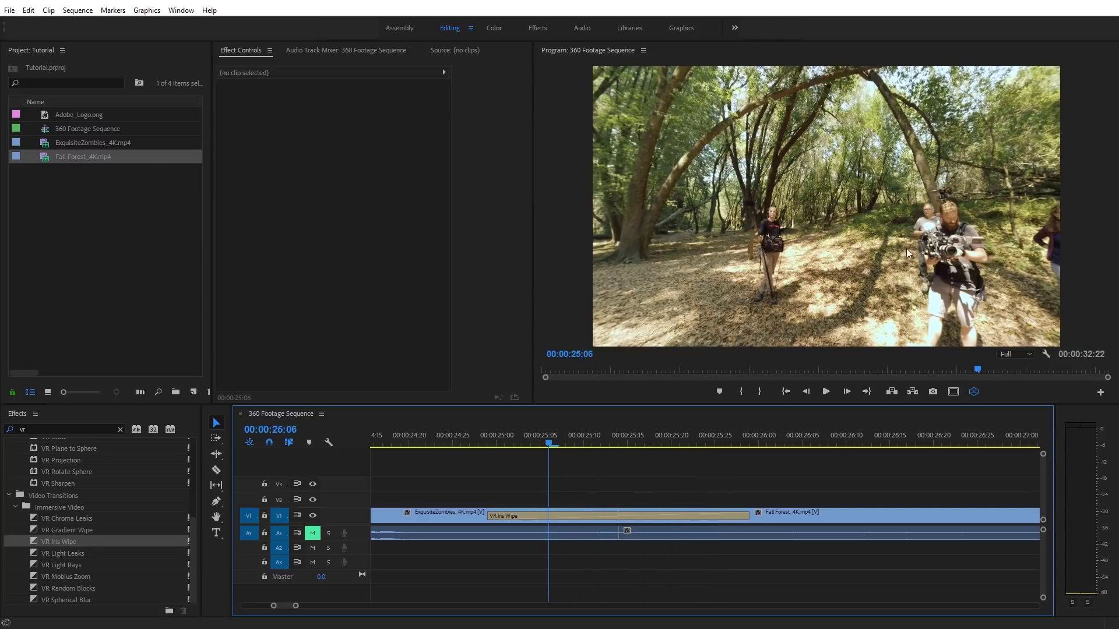
{"action": "left_click_drag", "start_coordinate": [907, 248], "coordinate": [529, 240]}
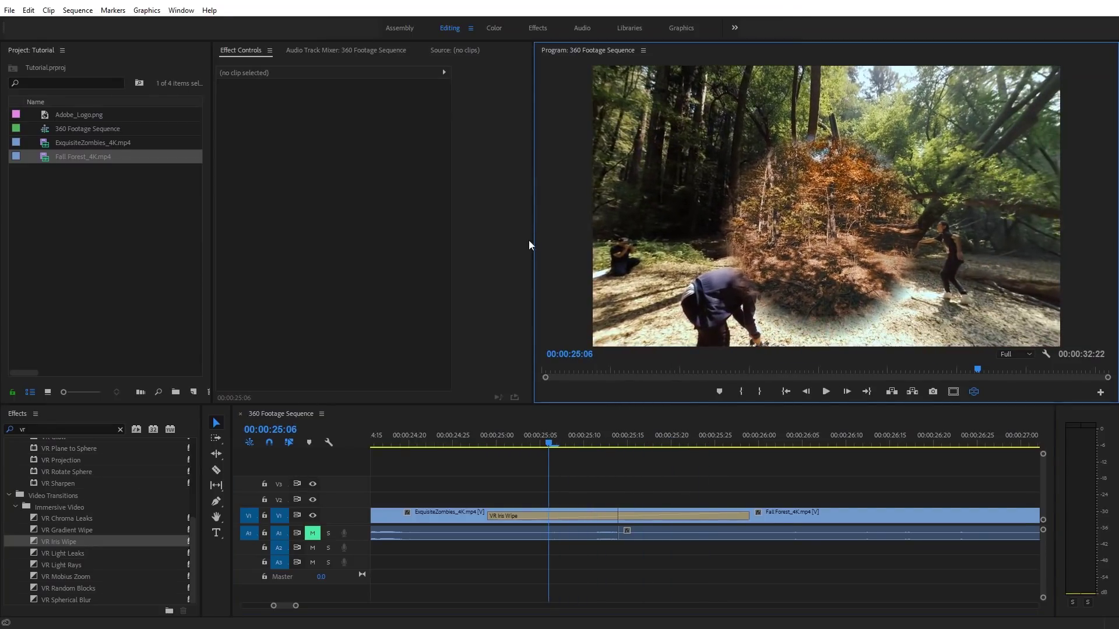
{"action": "left_click", "coordinate": [551, 515]}
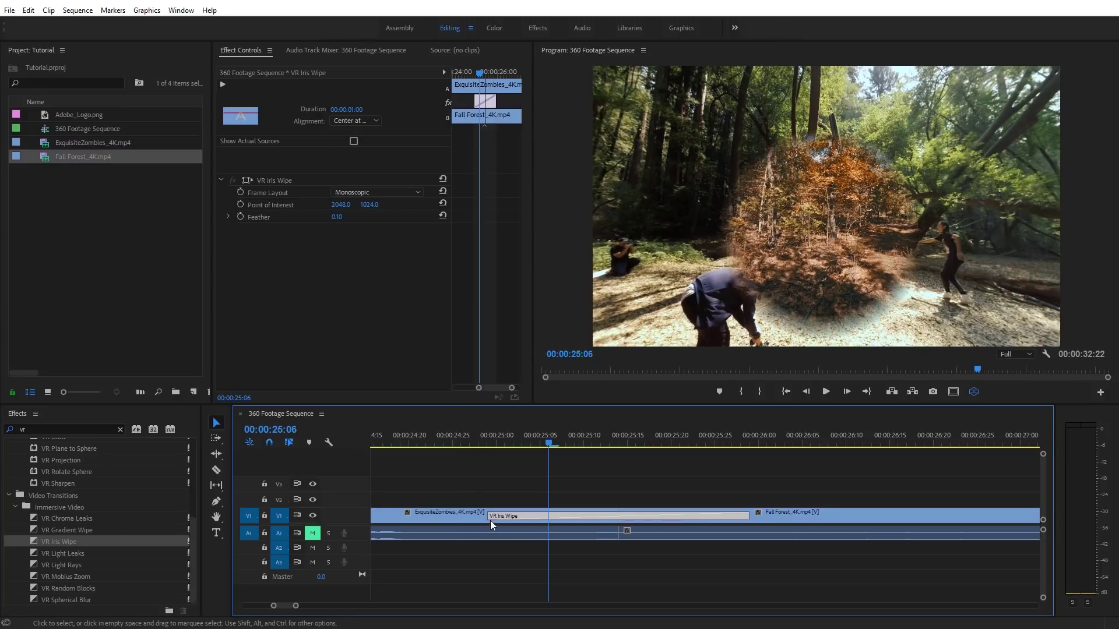
Shorten the wipe to 00:00:00:28 and set its Point of Interest to 2113.0, 0.0
{"action": "left_click_drag", "start_coordinate": [488, 517], "coordinate": [502, 517]}
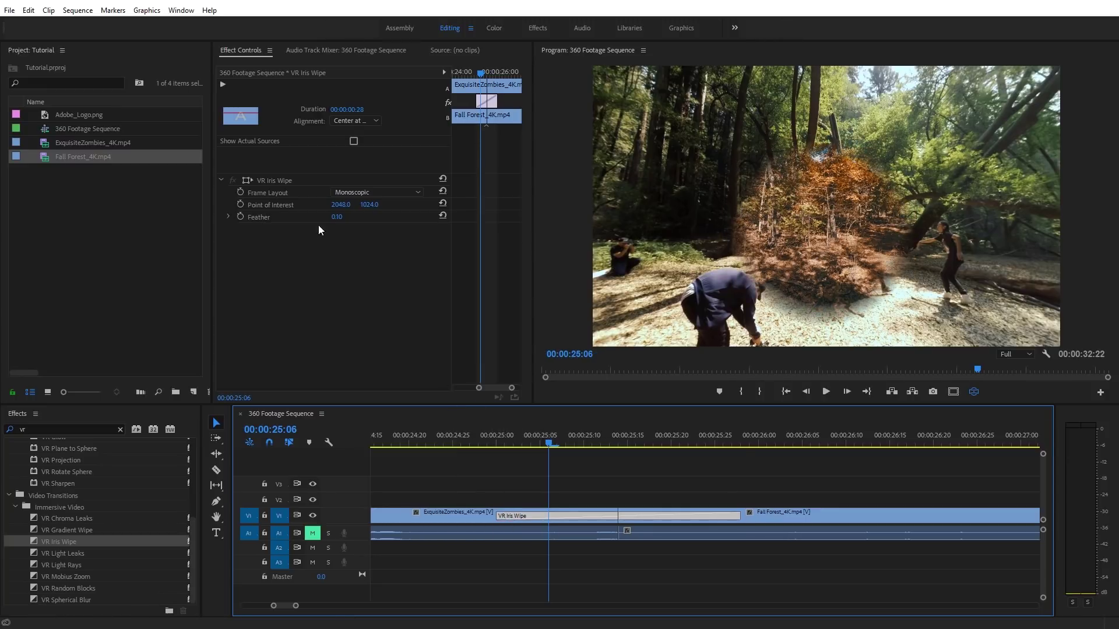
{"action": "left_click_drag", "start_coordinate": [336, 221], "coordinate": [329, 221]}
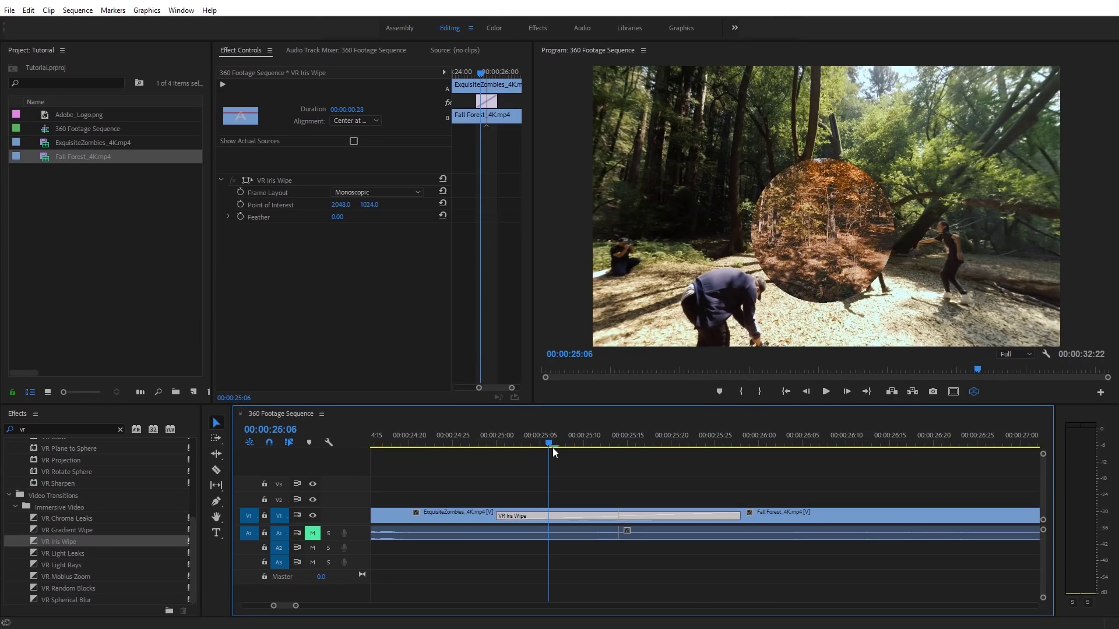
{"action": "mouse_move", "coordinate": [340, 204]}
{"action": "left_mouse_down"}
{"action": "mouse_move", "coordinate": [291, 204]}
{"action": "mouse_move", "coordinate": [395, 205]}
{"action": "mouse_move", "coordinate": [355, 205]}
{"action": "left_mouse_up"}
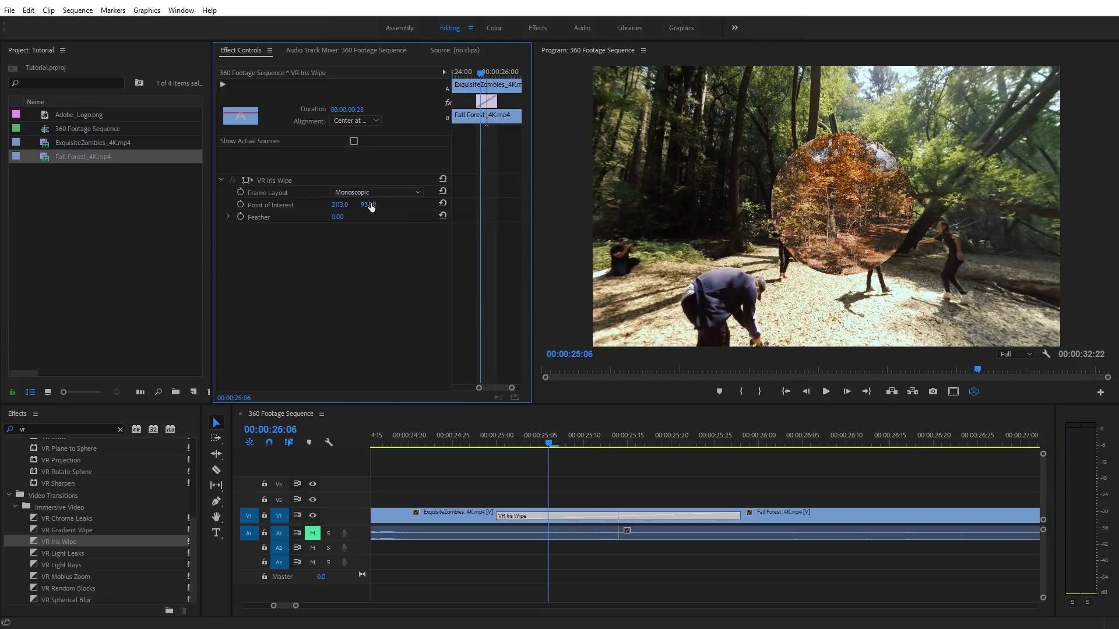
{"action": "key", "text": "Return"}
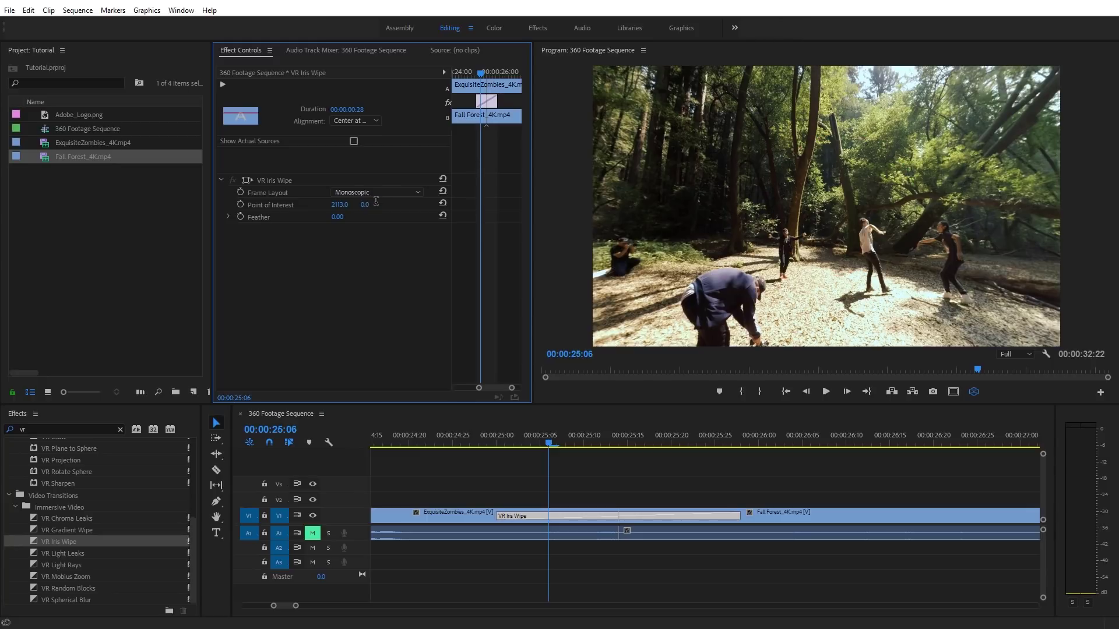
Preview the wipe in the 360 view and raise its Feather to 0.60
{"action": "left_click_drag", "start_coordinate": [901, 113], "coordinate": [868, 285]}
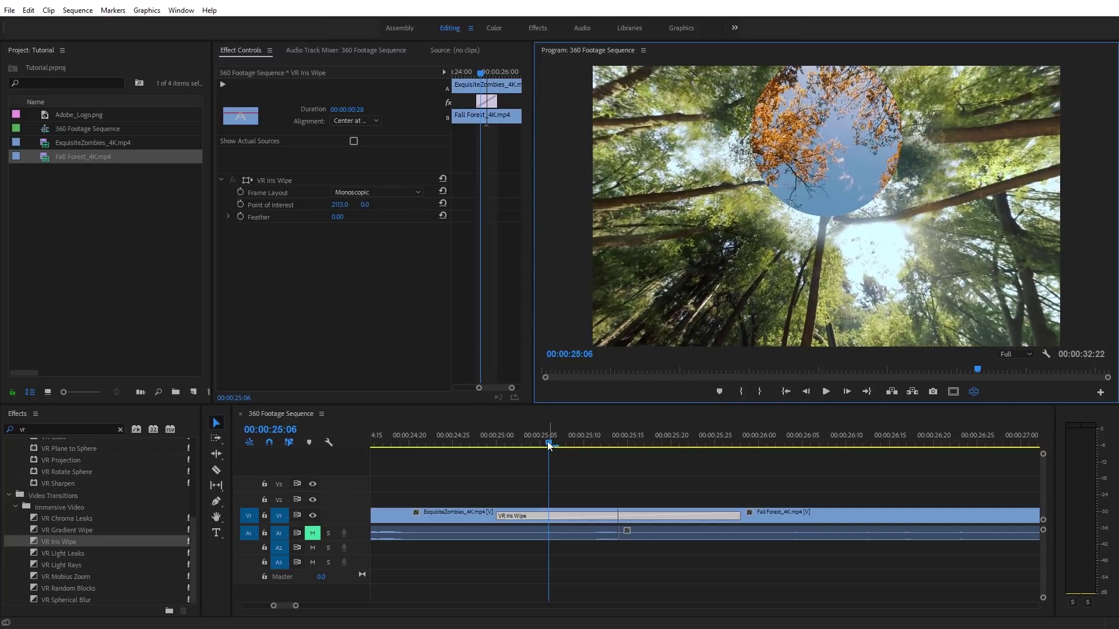
{"action": "left_click_drag", "start_coordinate": [549, 446], "coordinate": [619, 446]}
{"action": "left_click_drag", "start_coordinate": [752, 280], "coordinate": [757, 151]}
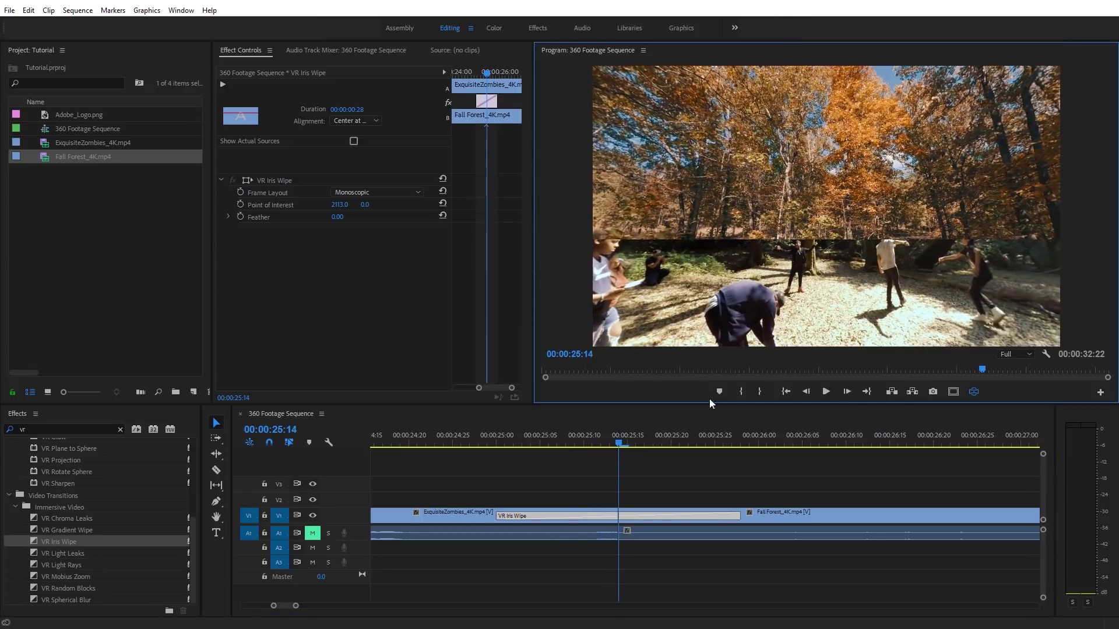
{"action": "mouse_move", "coordinate": [626, 442]}
{"action": "left_mouse_down"}
{"action": "mouse_move", "coordinate": [659, 439]}
{"action": "mouse_move", "coordinate": [614, 452]}
{"action": "left_mouse_up"}
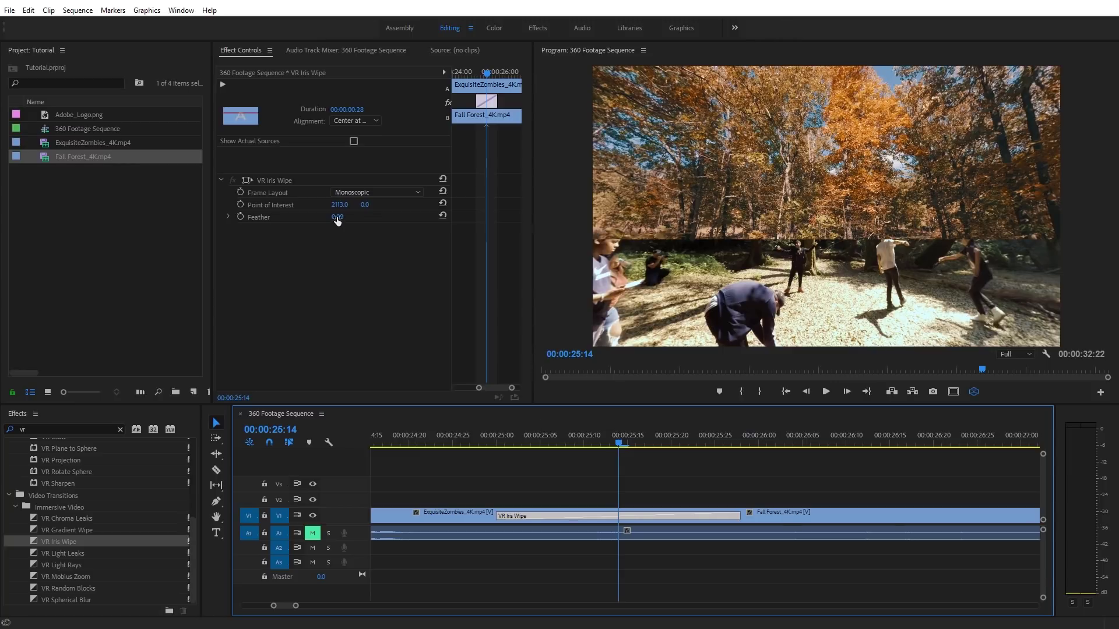
{"action": "left_click_drag", "start_coordinate": [337, 218], "coordinate": [339, 218]}
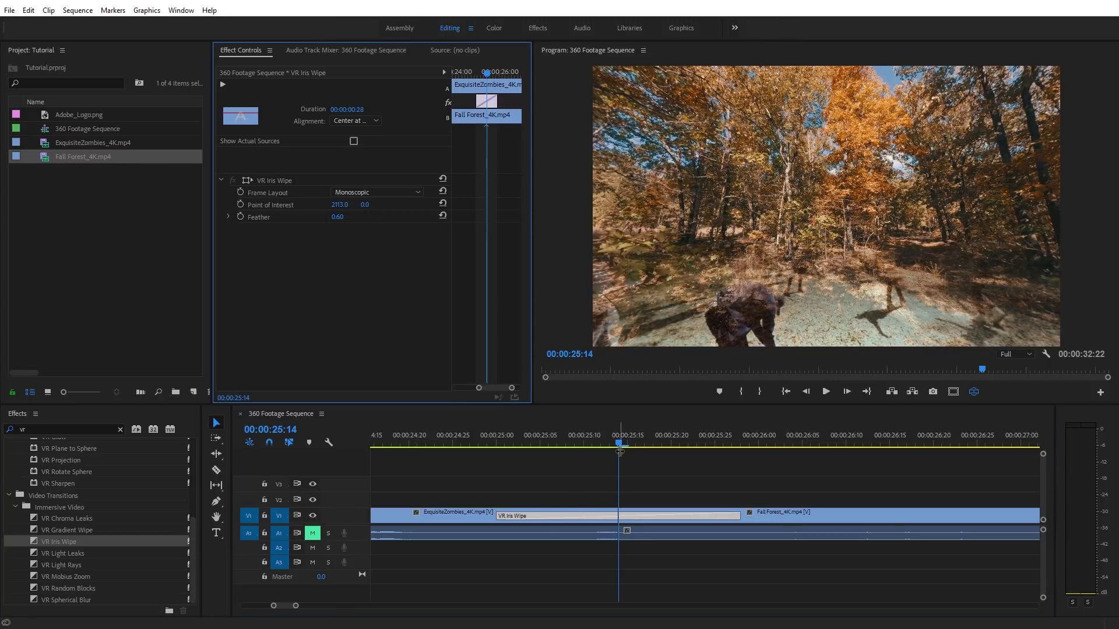